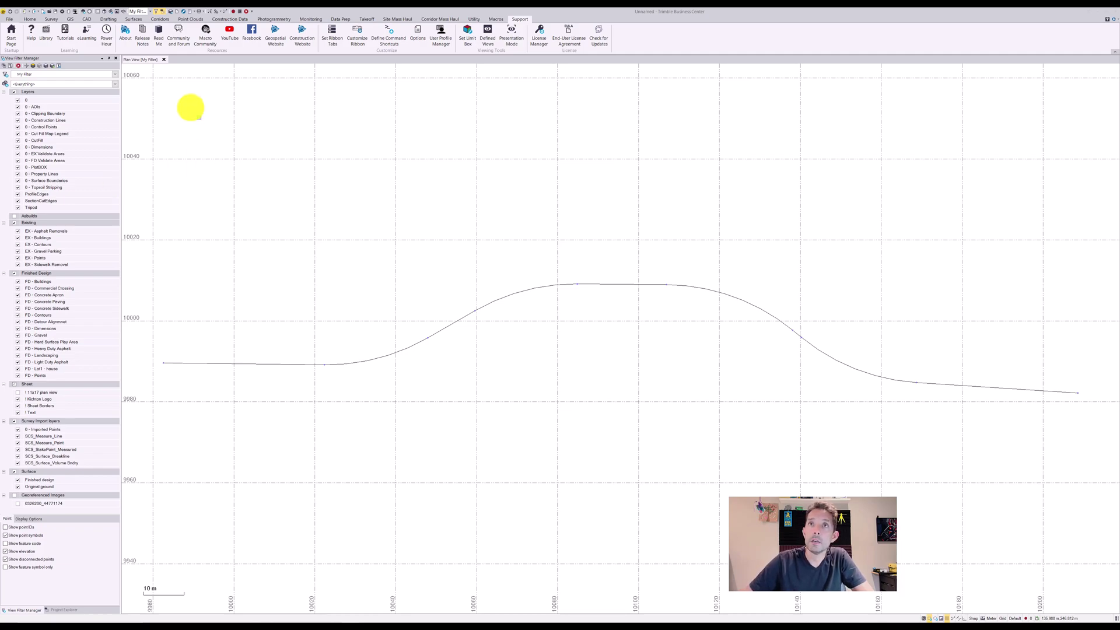
Step: Start a new corridor and name it Detour Corridor
click(162, 19)
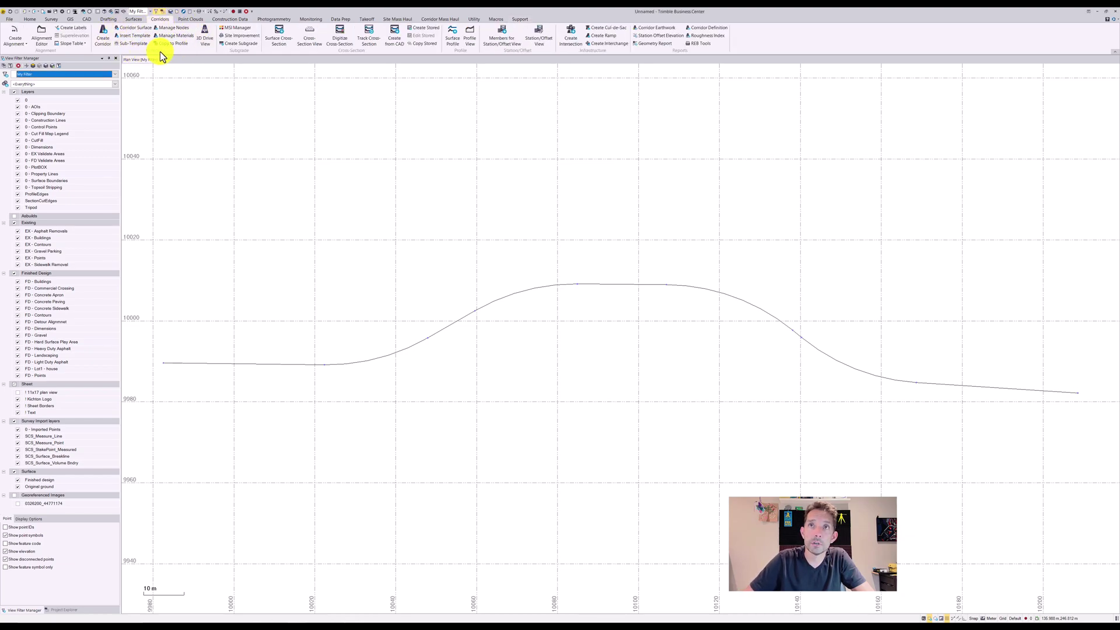
click(103, 34)
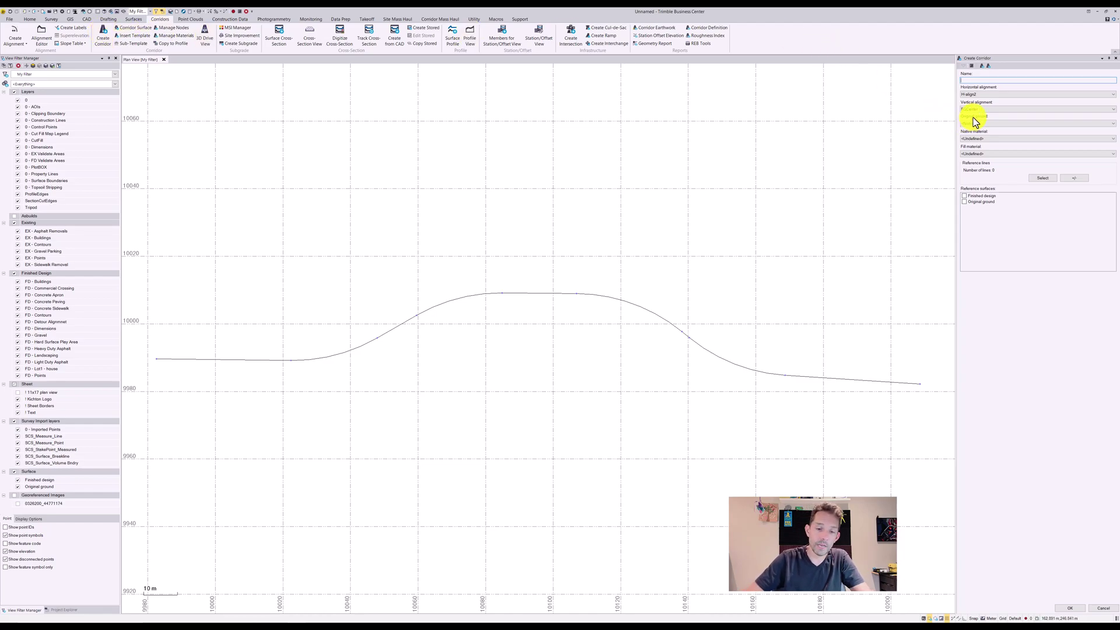
text(Des)
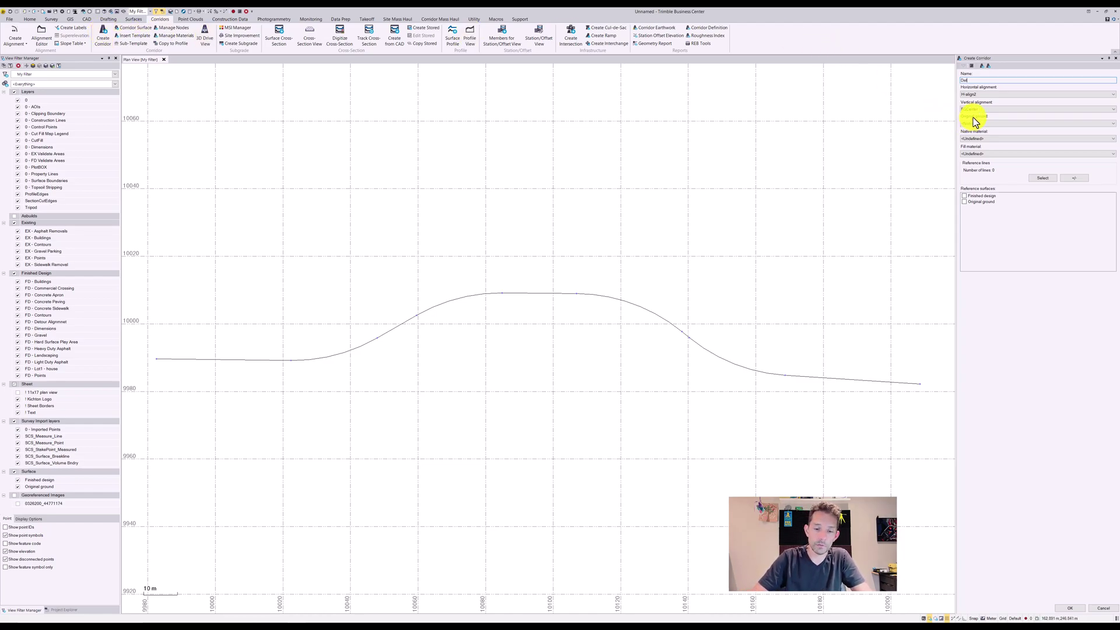
text(our)
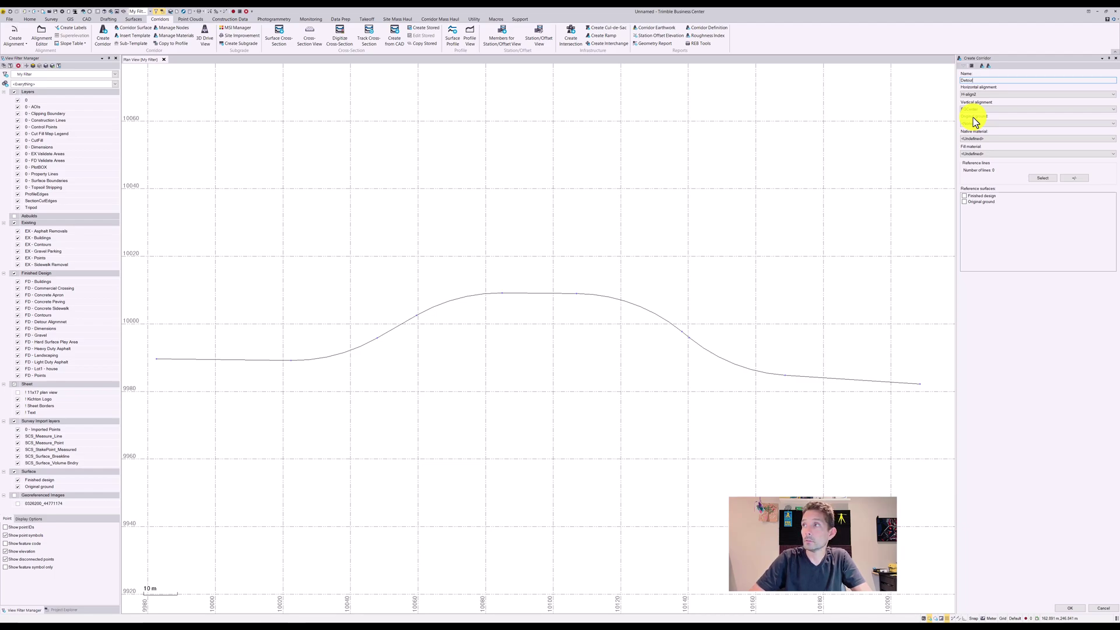
text( Co)
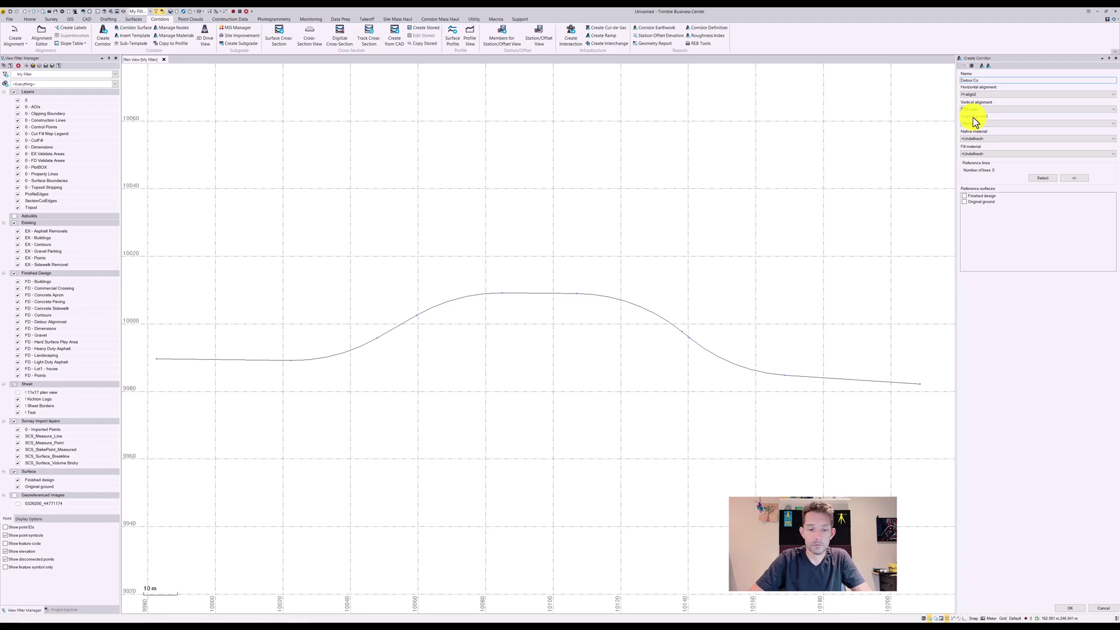
text( Corrido)
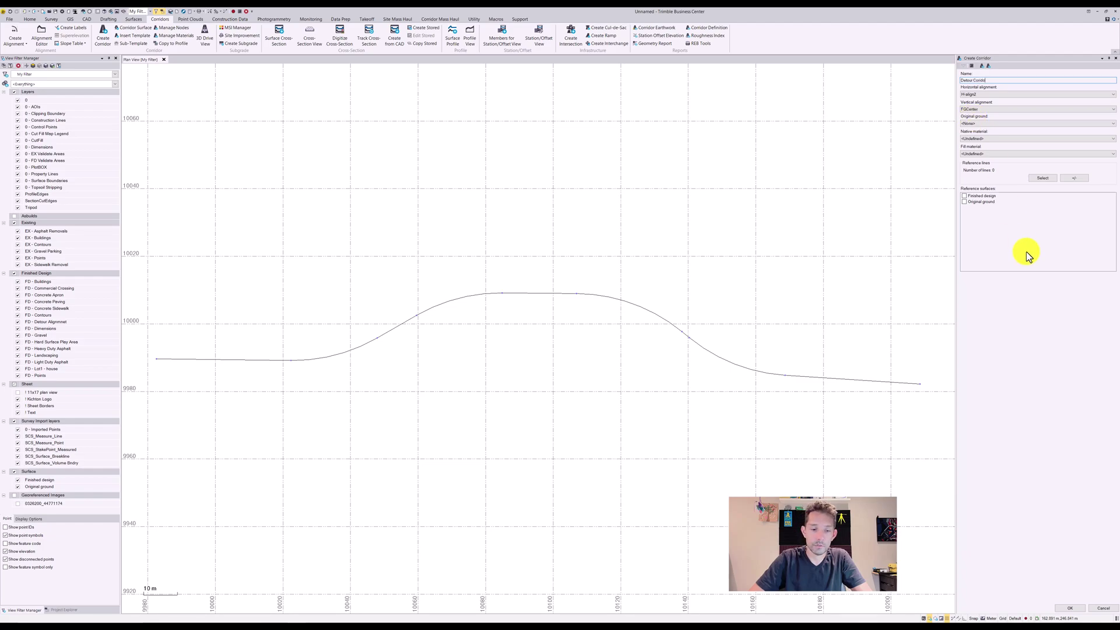
text(r)
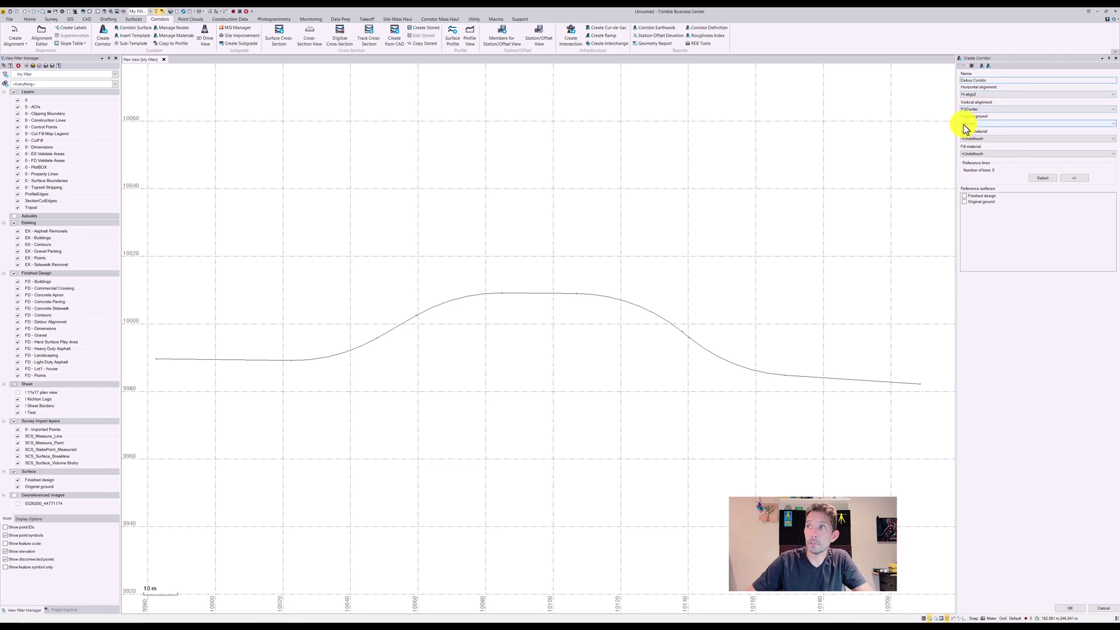
Step: Set the corridor's native and fill materials to Clay > Earthen, include Finished design as a reference surface, and create the corridor
click(995, 139)
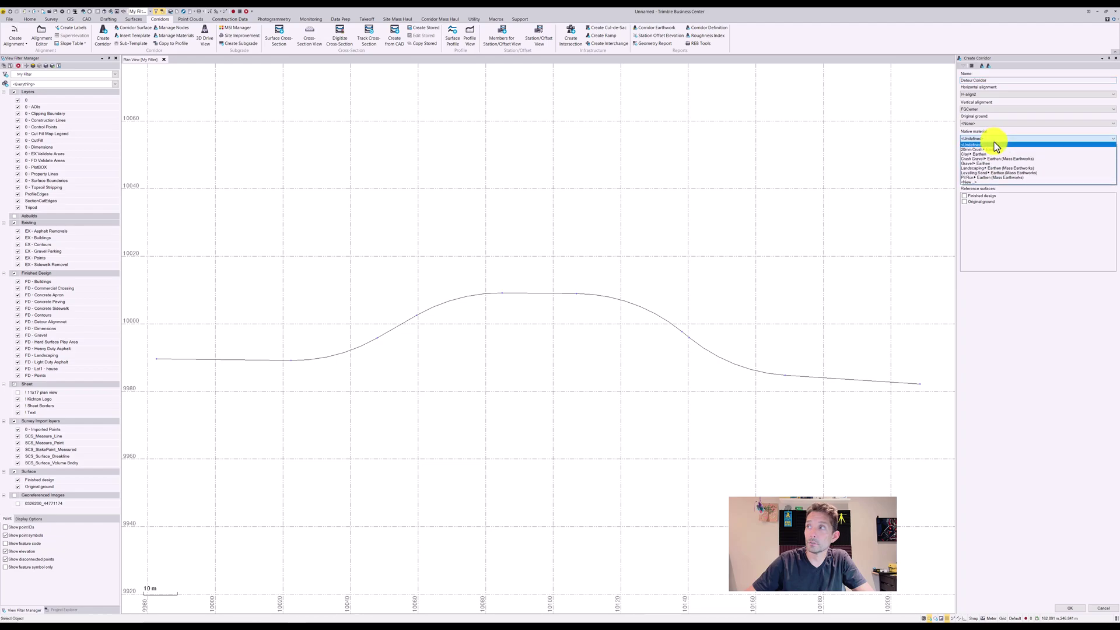
click(997, 143)
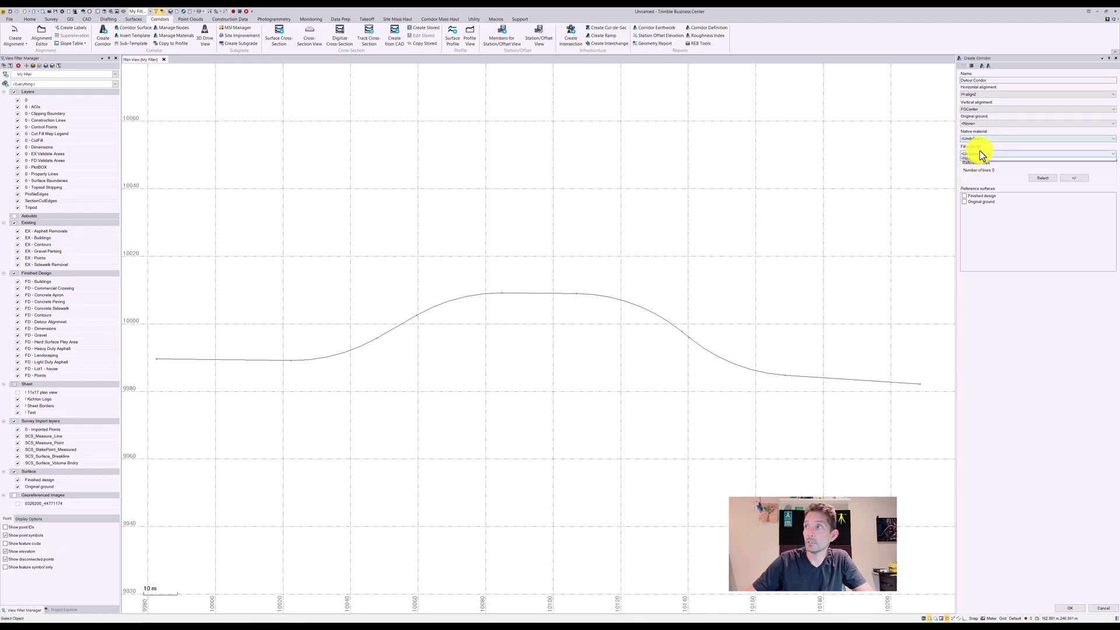
click(1009, 154)
click(994, 169)
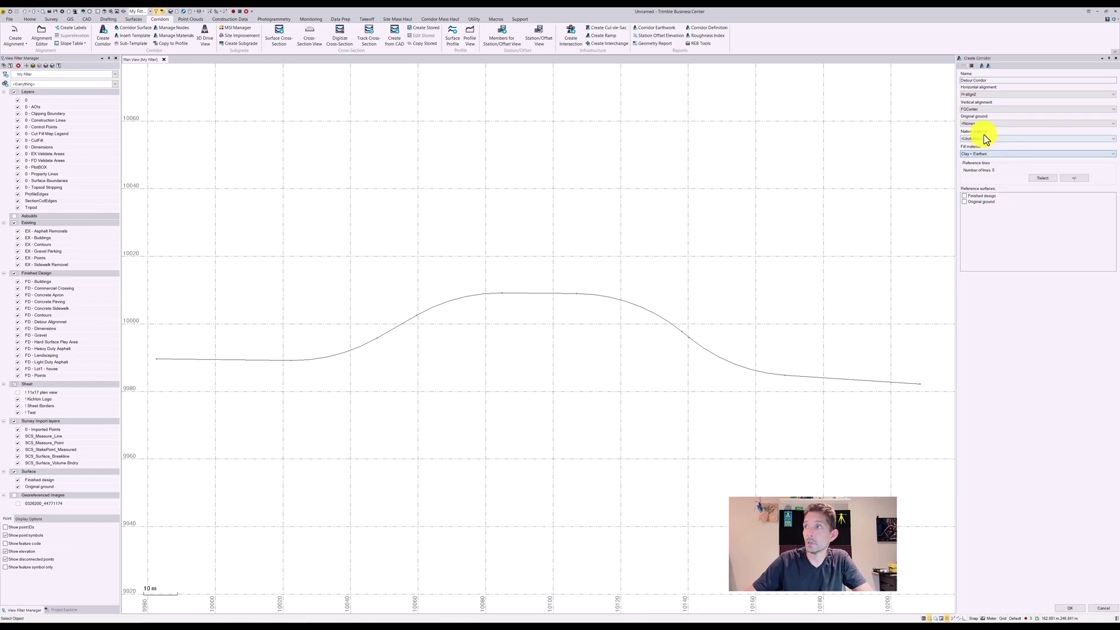
click(984, 139)
click(988, 156)
click(964, 195)
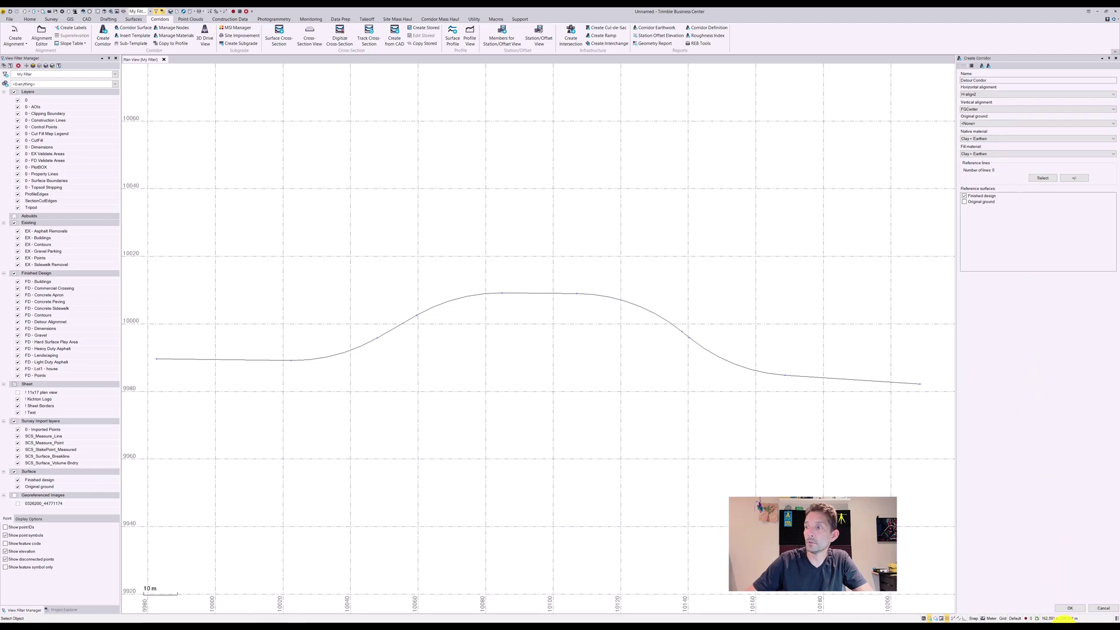
click(1067, 610)
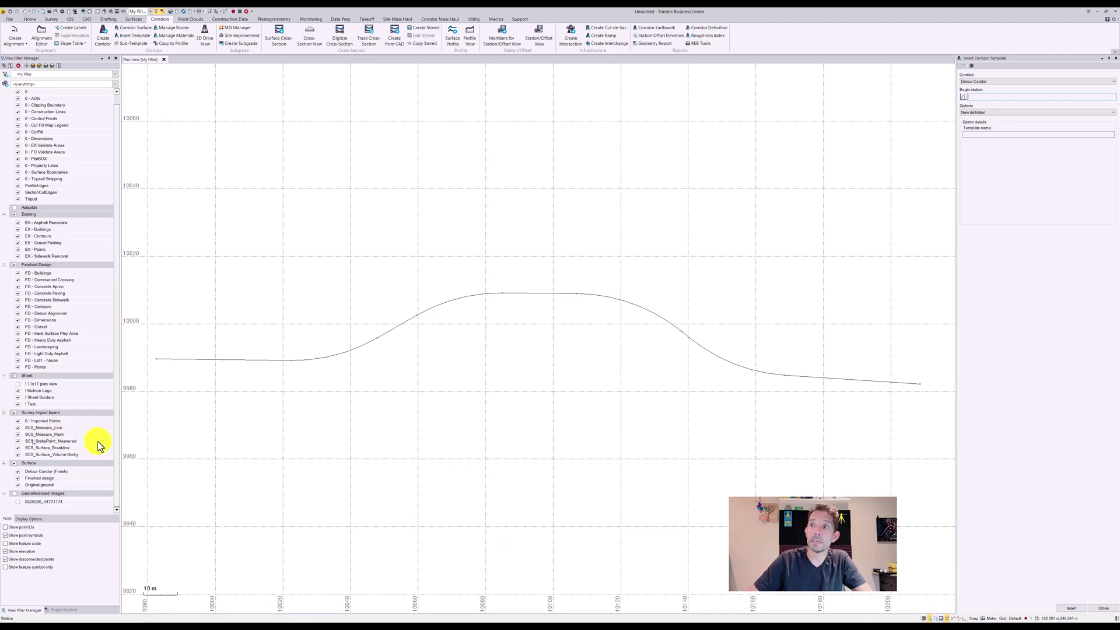
Step: Insert a corridor template with a new definition at begin station 0+498.330 of the Detour Corridor
click(156, 360)
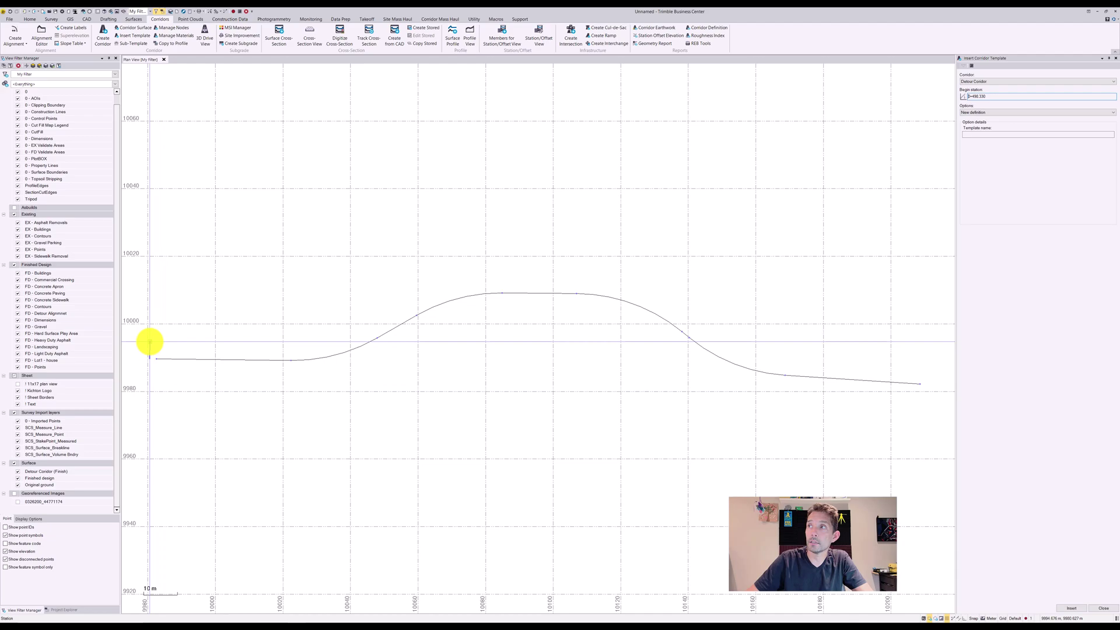
click(921, 383)
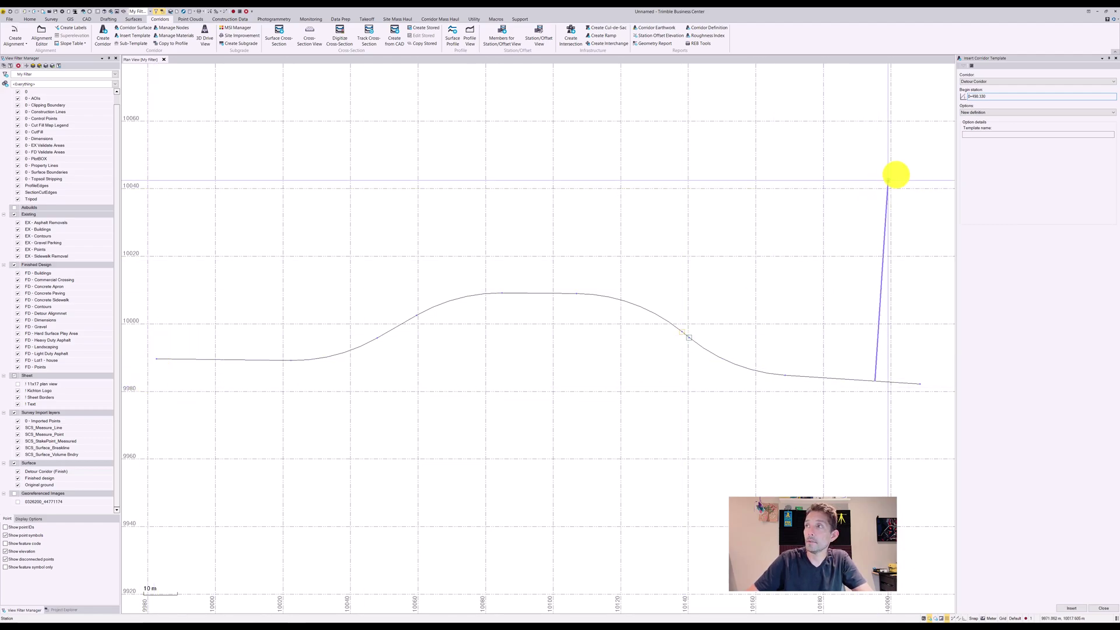
click(982, 96)
text(0+490.330)
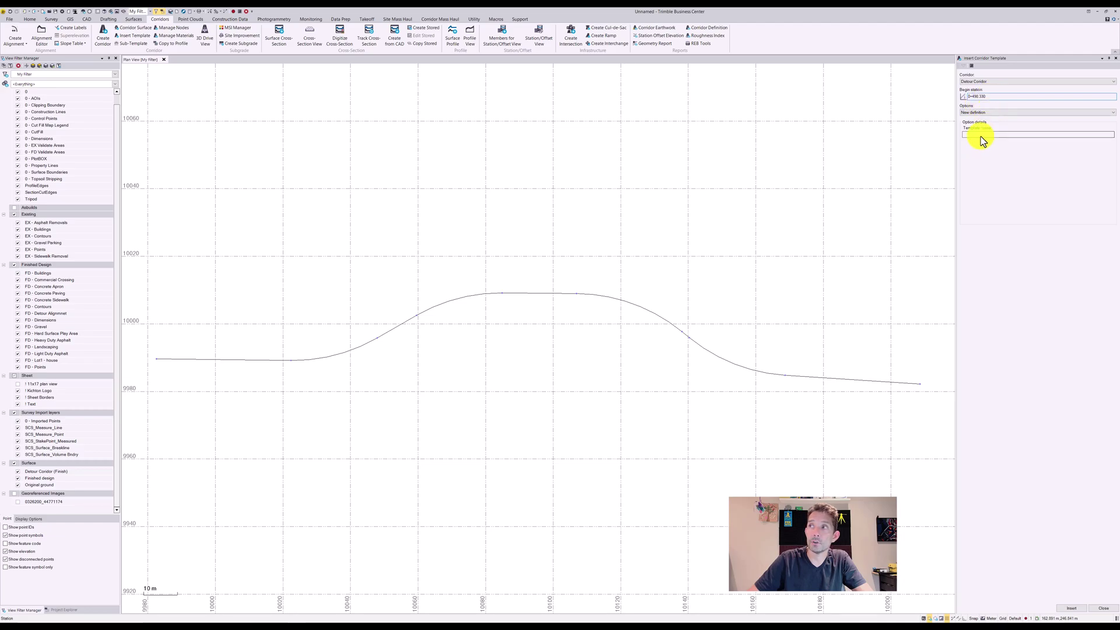
click(970, 113)
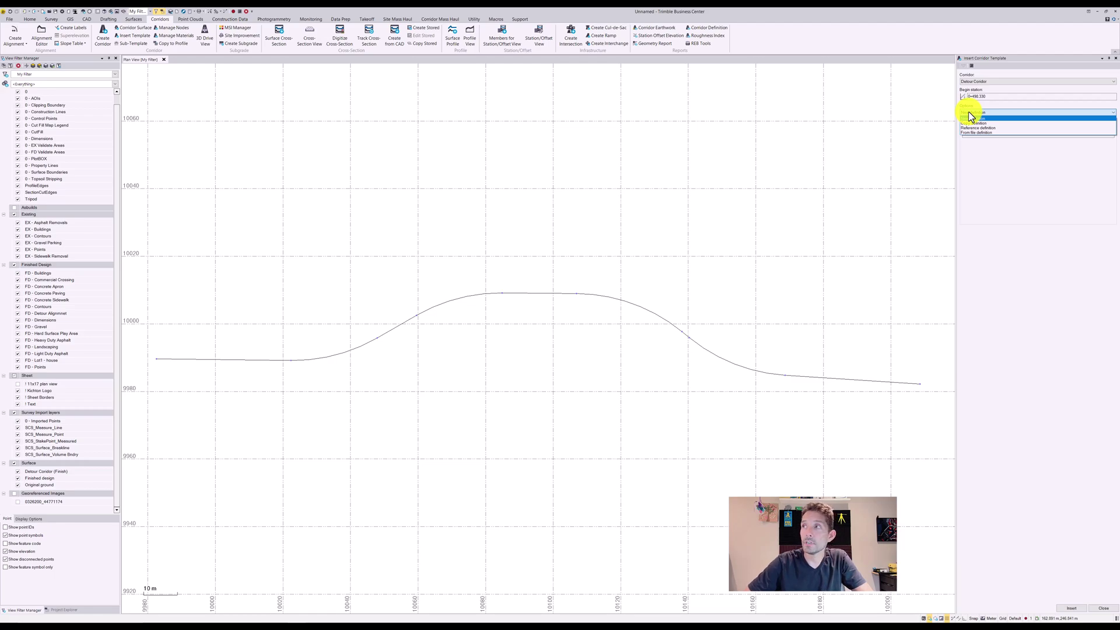
click(1000, 162)
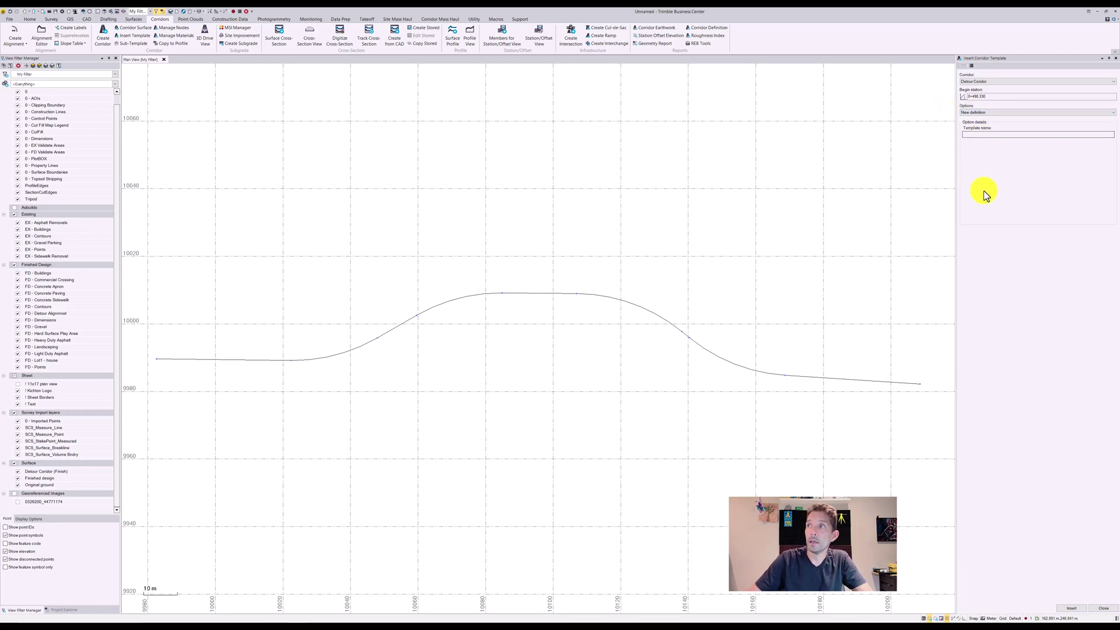
click(1072, 608)
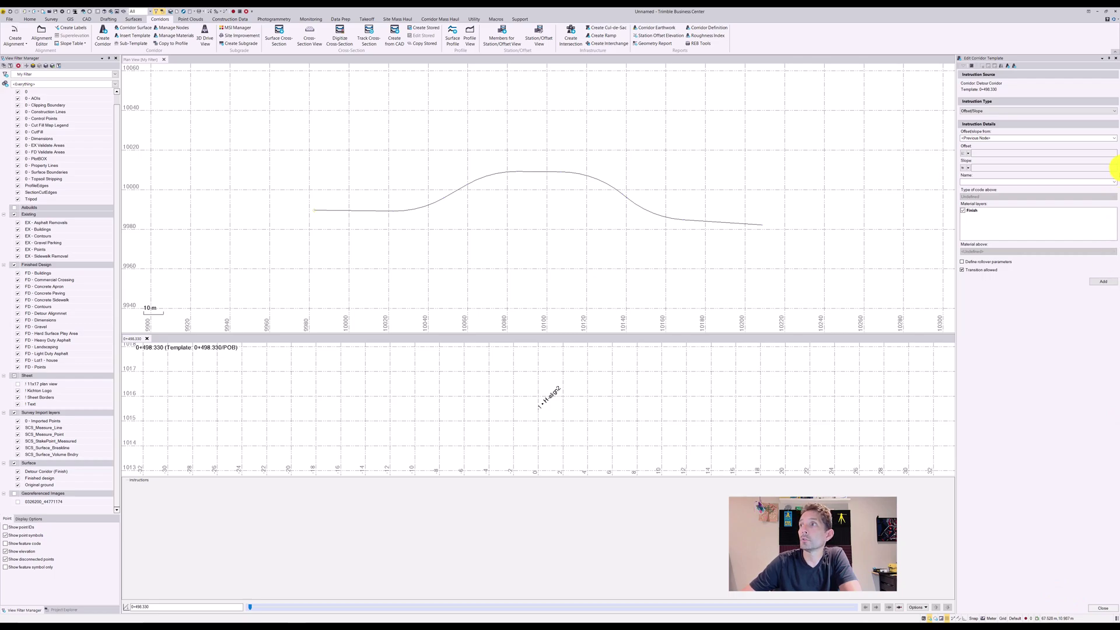
Step: Add an Offset/Slope instruction from the previous node with offset 3.000 m, slope -2% and name EOG
click(1010, 111)
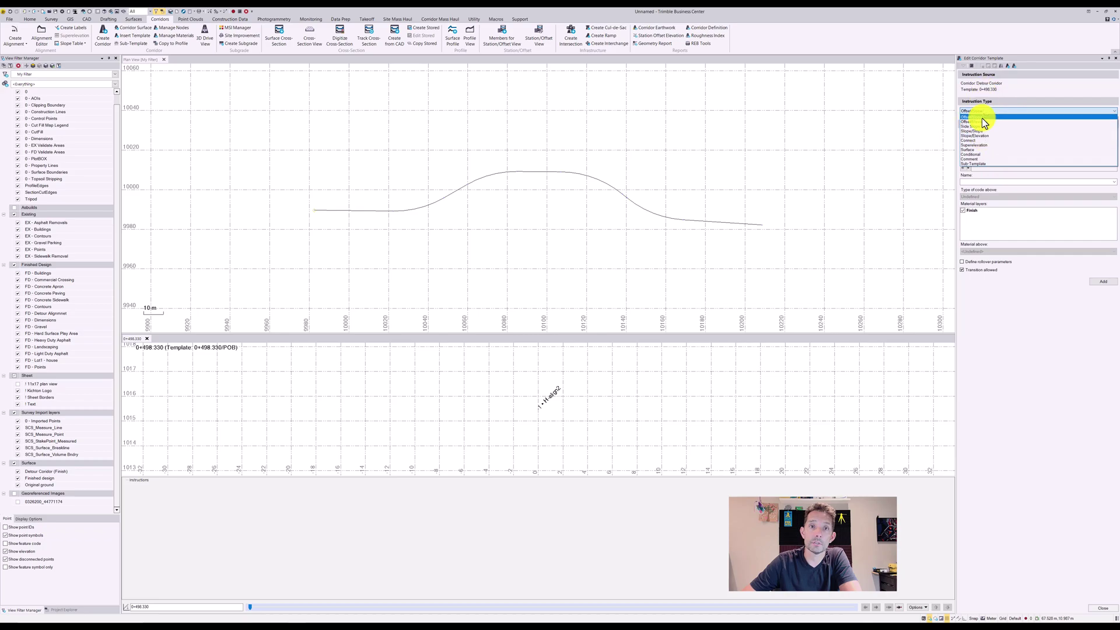
click(993, 116)
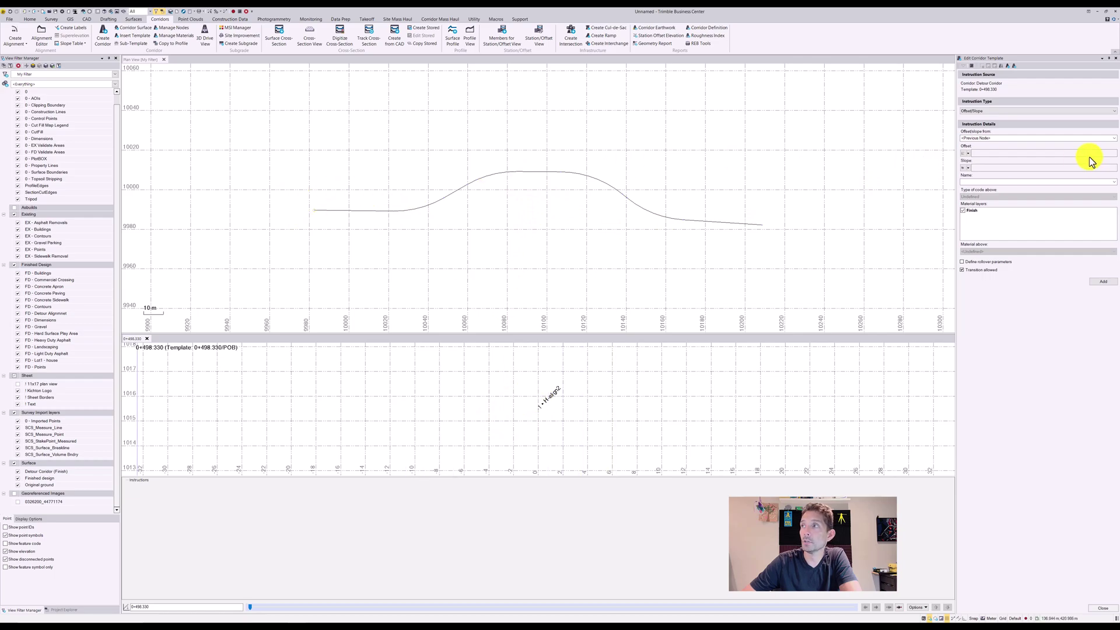
click(1008, 153)
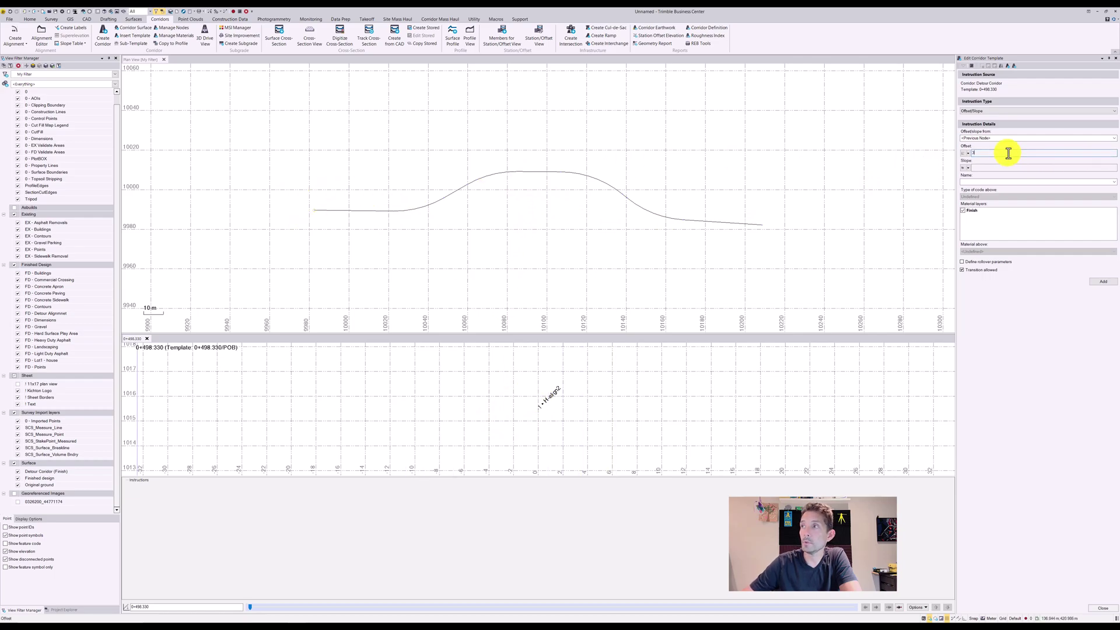
click(1005, 168)
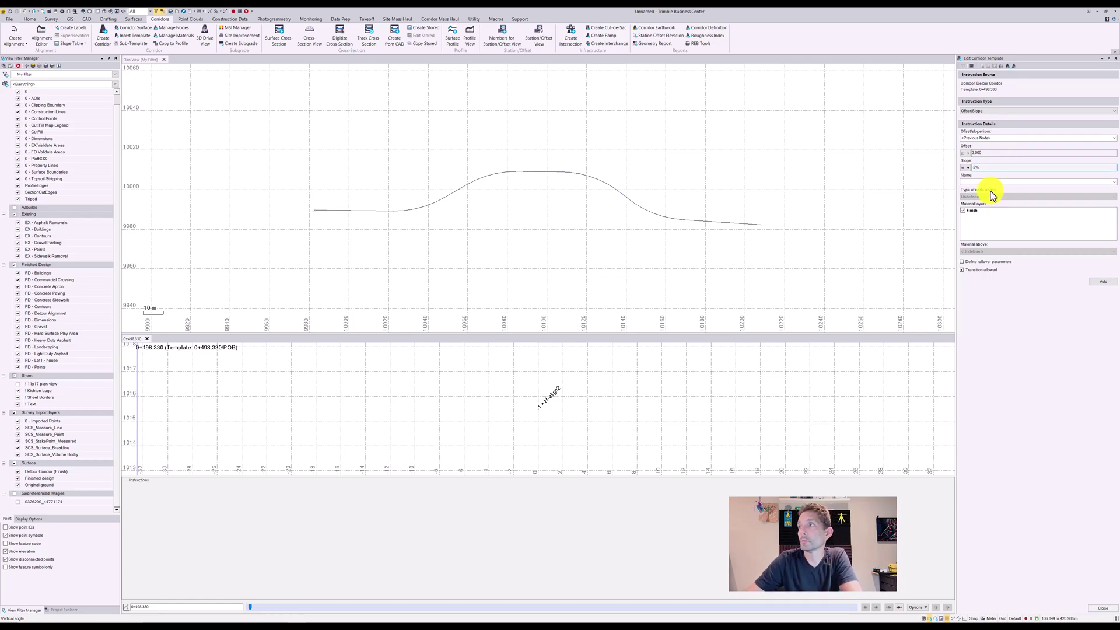
click(981, 181)
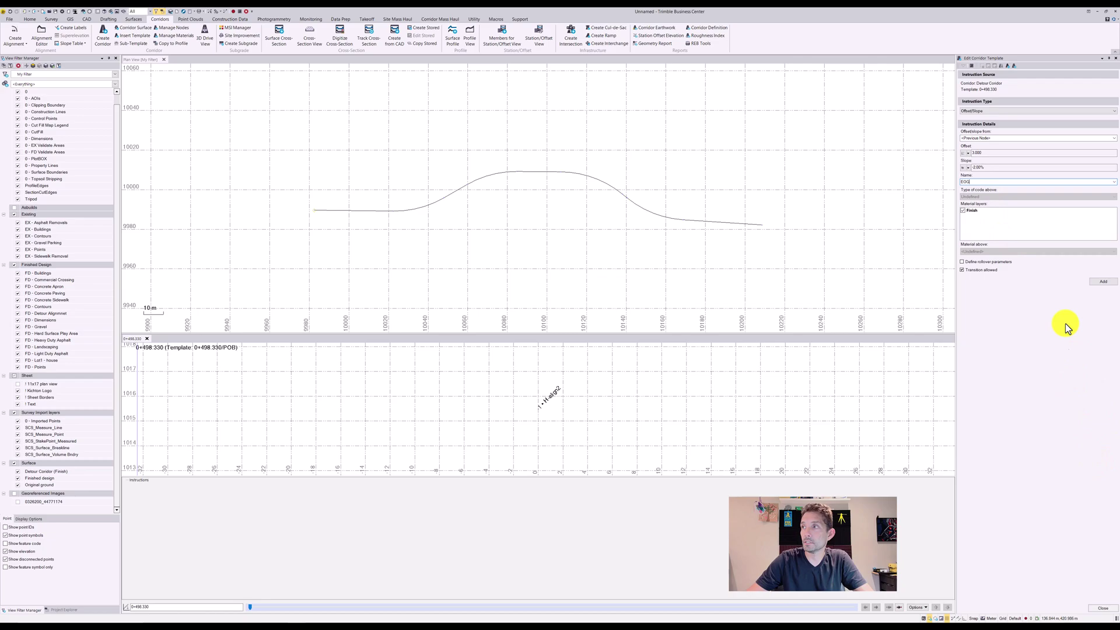
click(1103, 282)
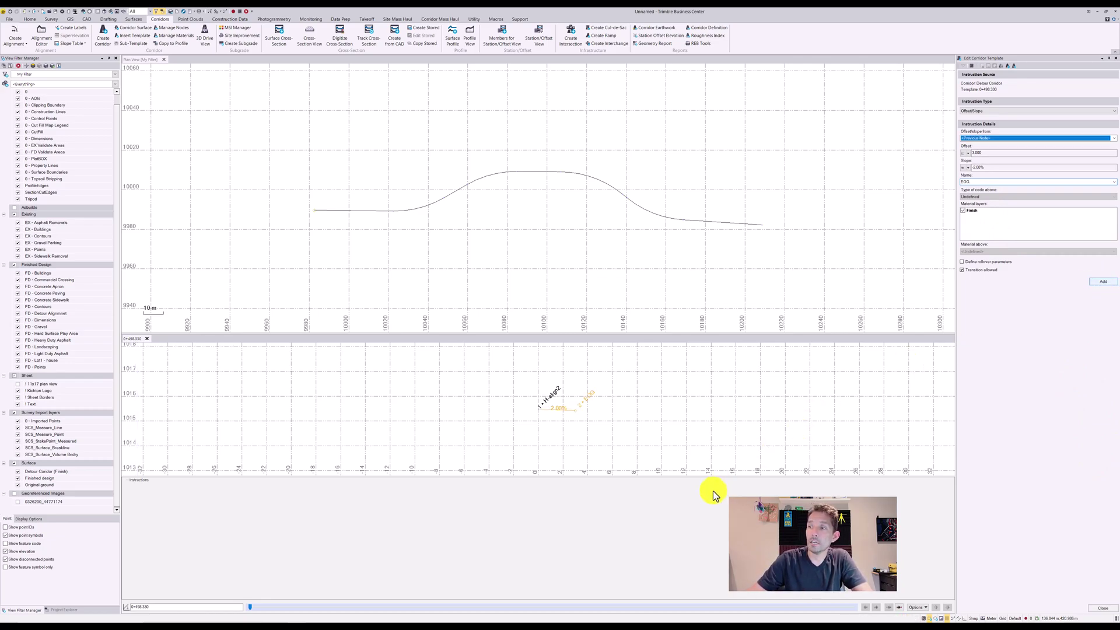
Step: Add an Offset/Slope instruction from the EOG node with offset 5.000 m, slope 3:1 and name Tie In
scroll(555, 430, up, 5)
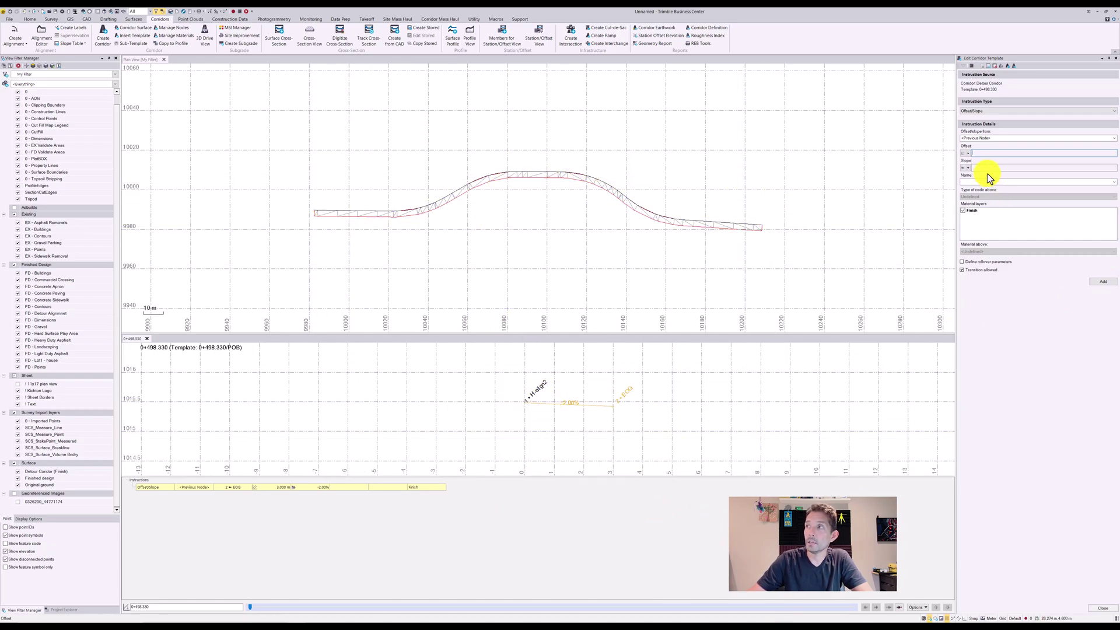
click(968, 153)
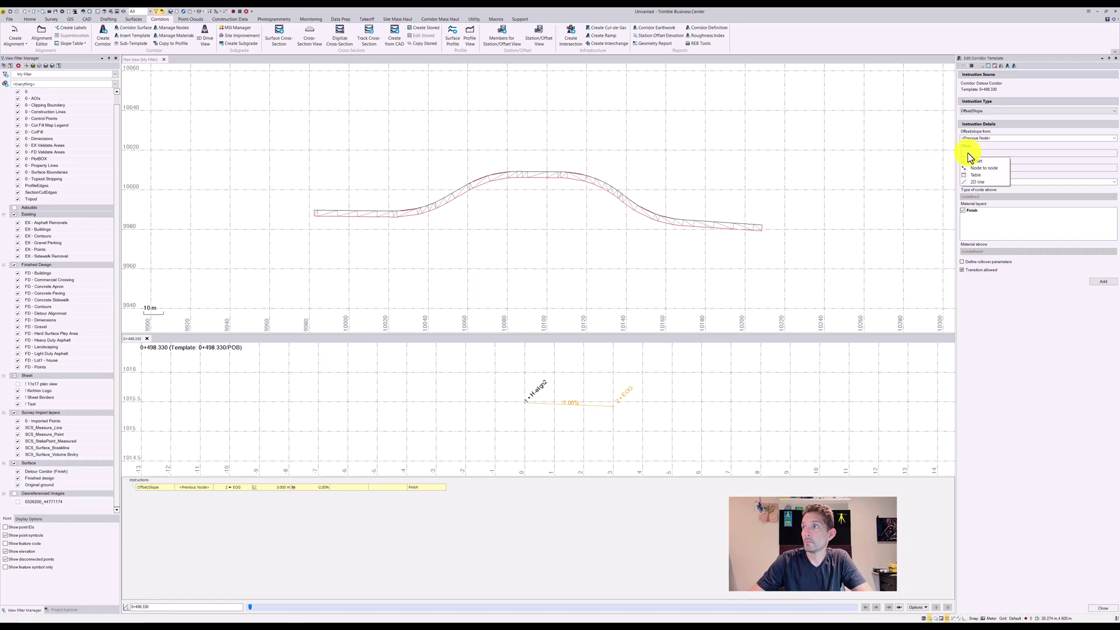
click(972, 161)
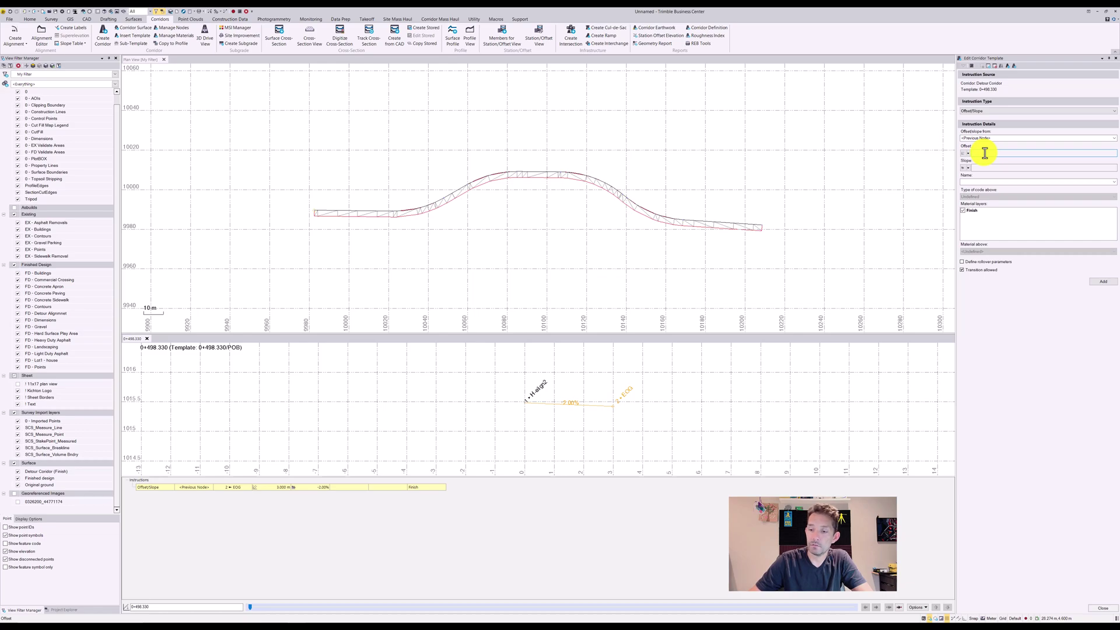
text(5)
click(993, 167)
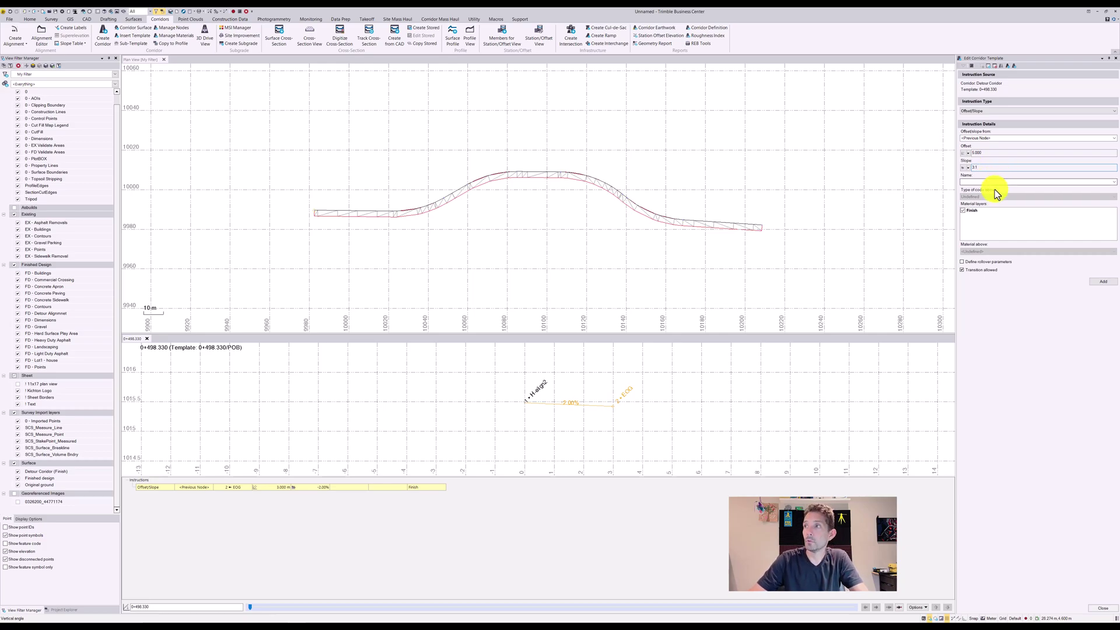
click(979, 182)
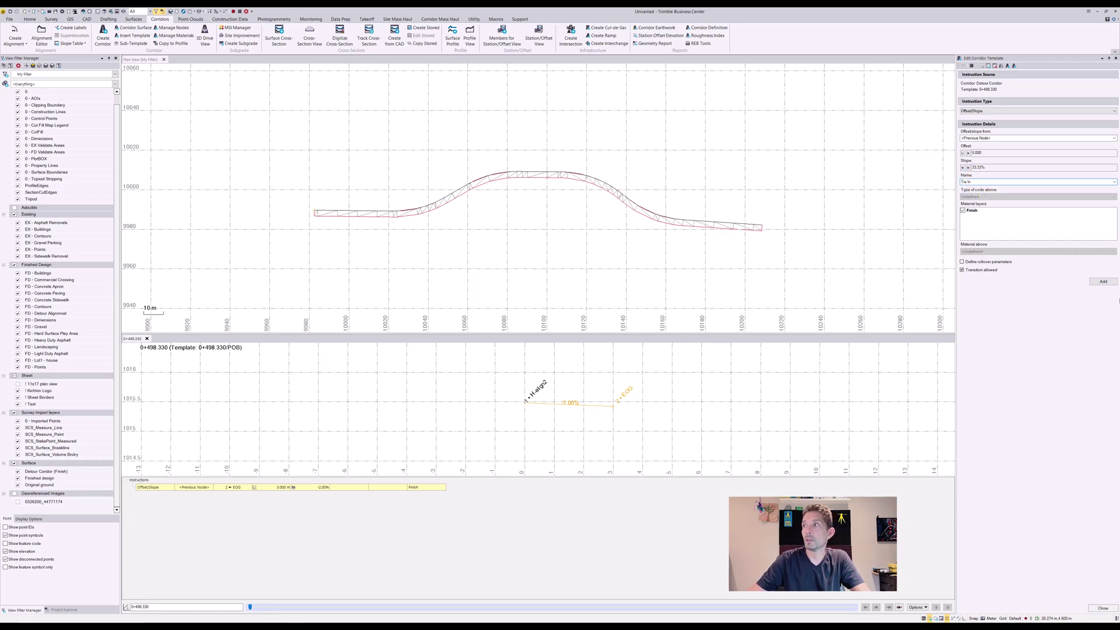
click(1102, 282)
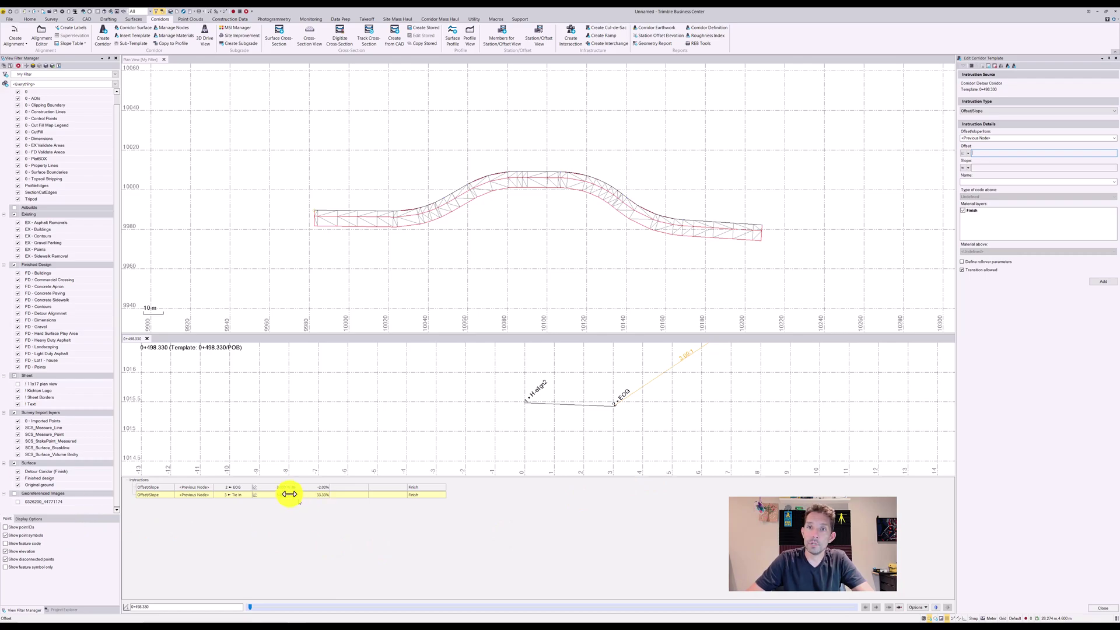
Step: Change the Tie In instruction's slope to -33.33% so it falls away from the EOG node
click(222, 495)
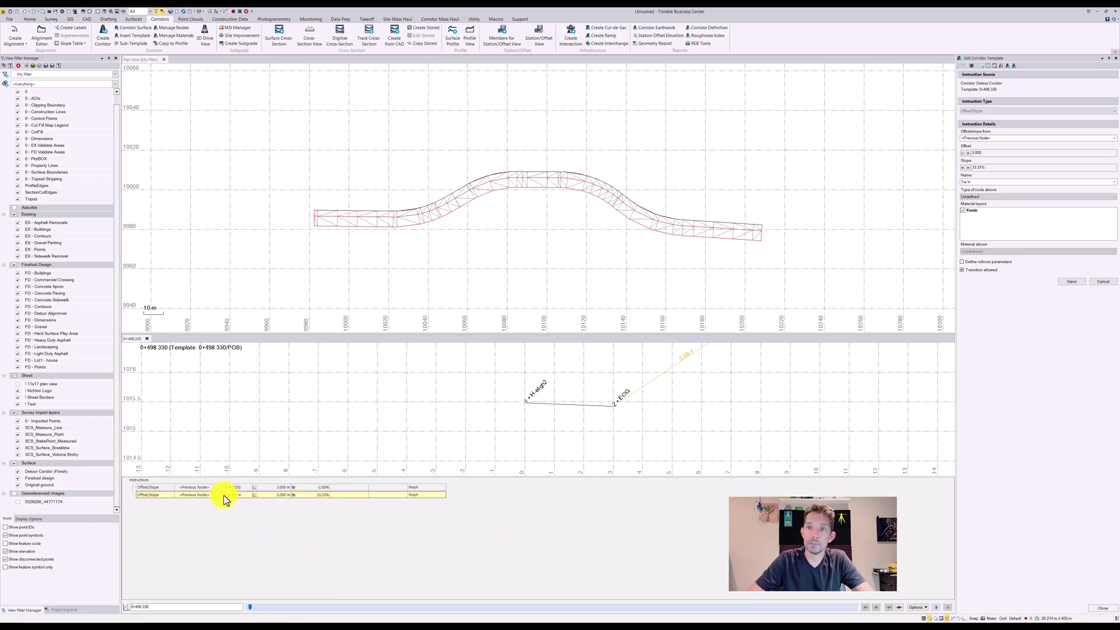
click(973, 168)
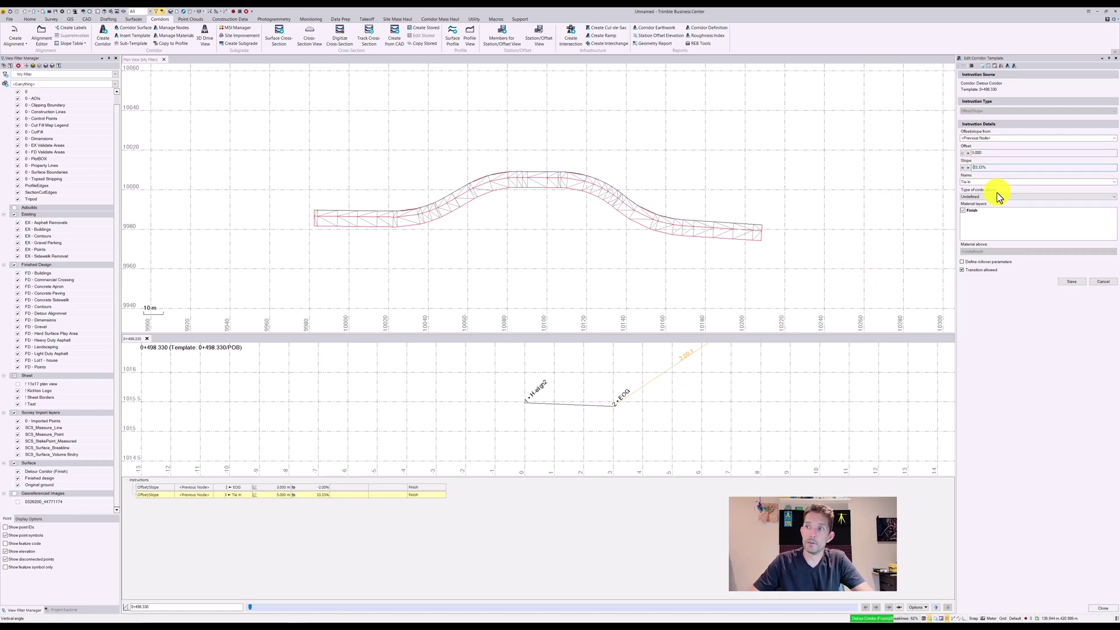
text(-)
key(Return)
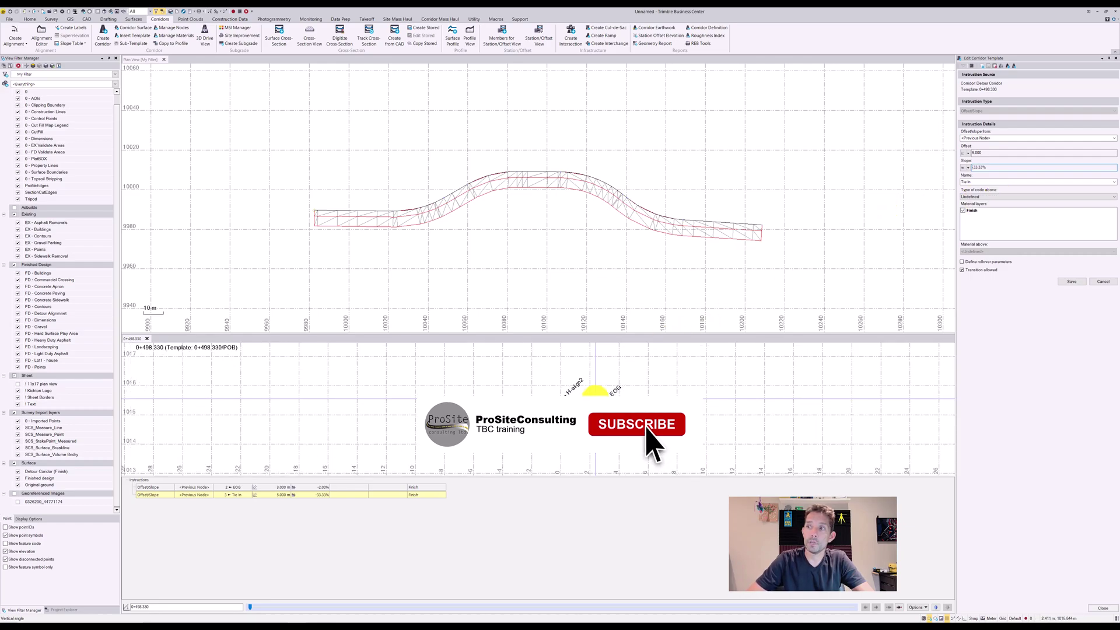
scroll(689, 470, up, 1)
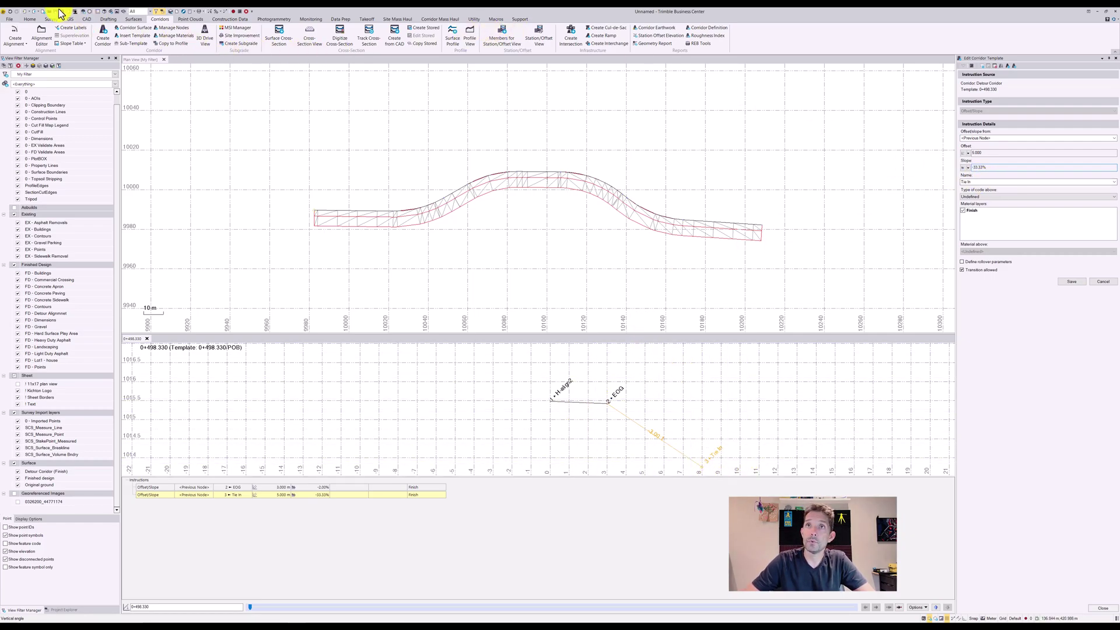
Step: Open a 3D view docked alongside the plan view, apply My Filter to it and view the corridor at an angle
click(93, 12)
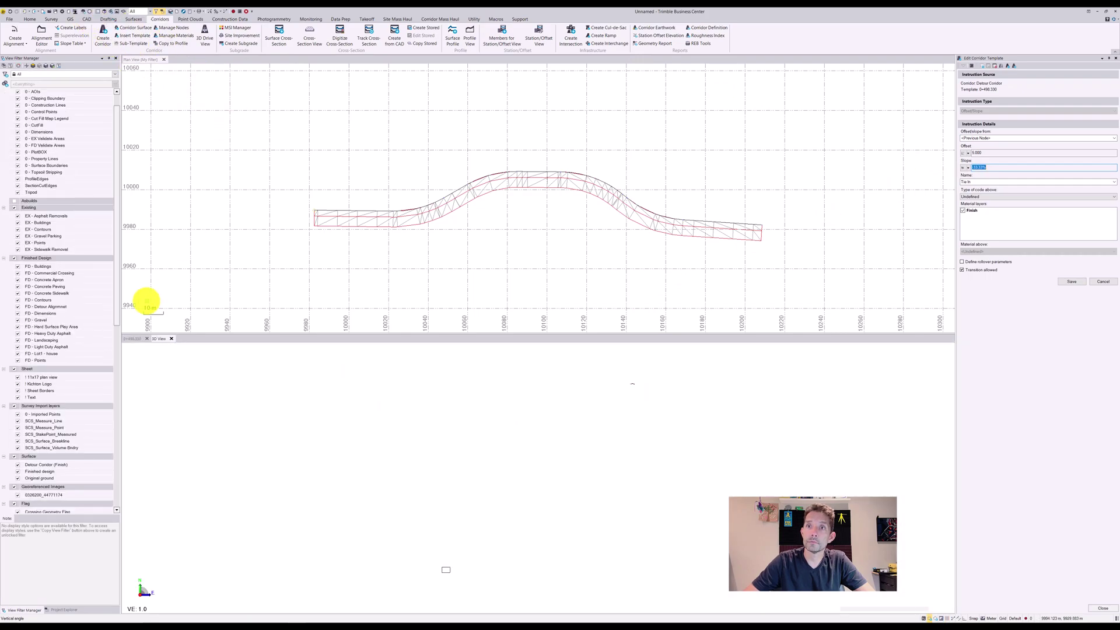
drag(170, 79, 175, 56)
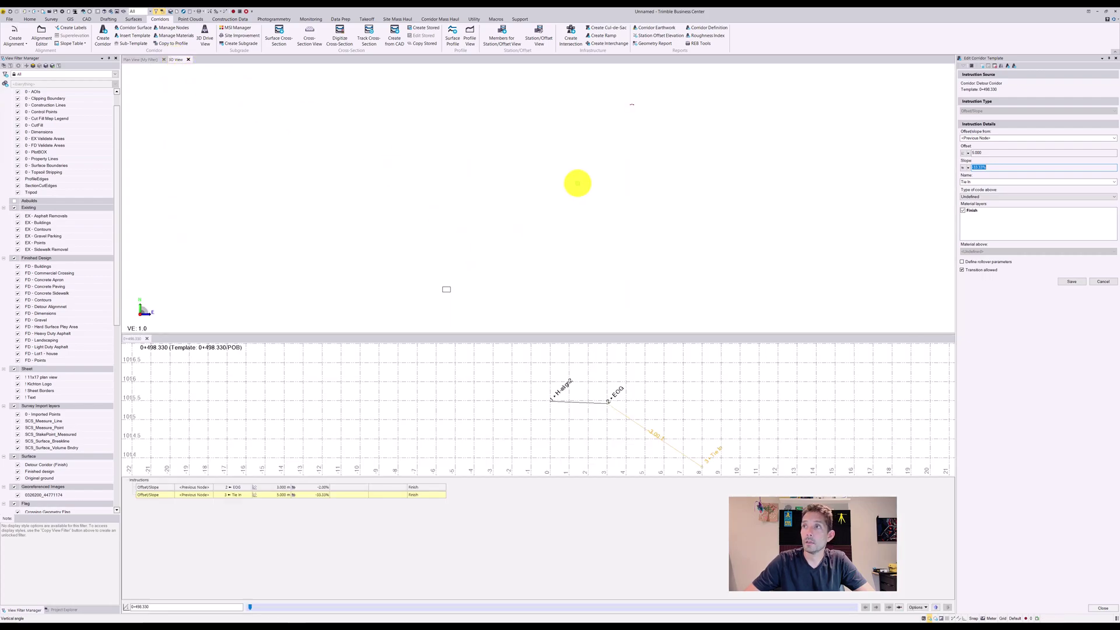
click(17, 376)
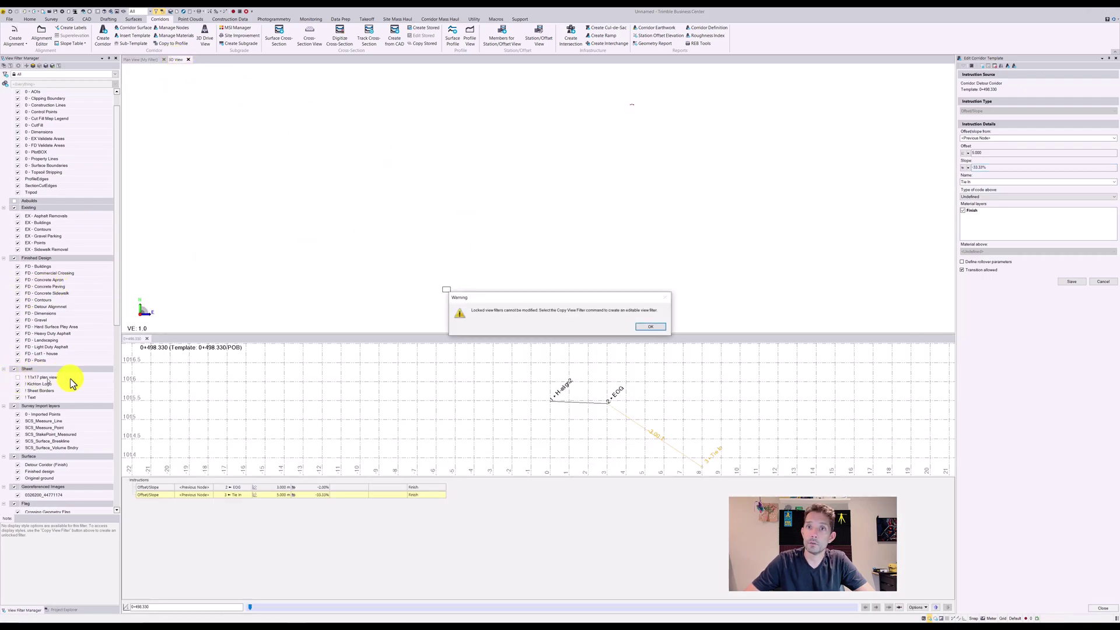
click(656, 326)
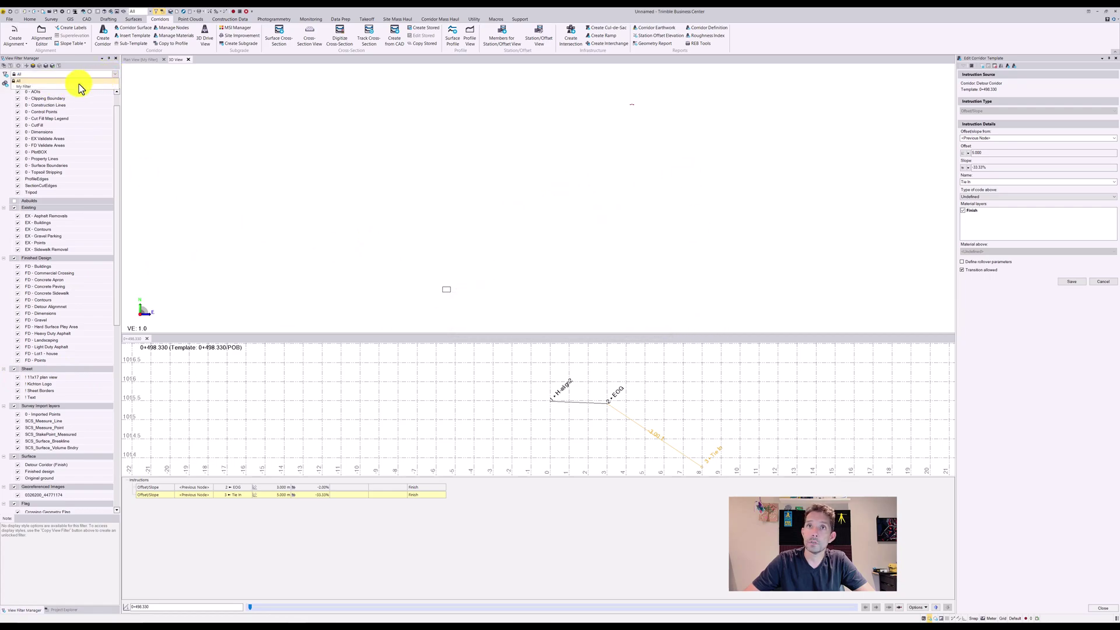
click(71, 86)
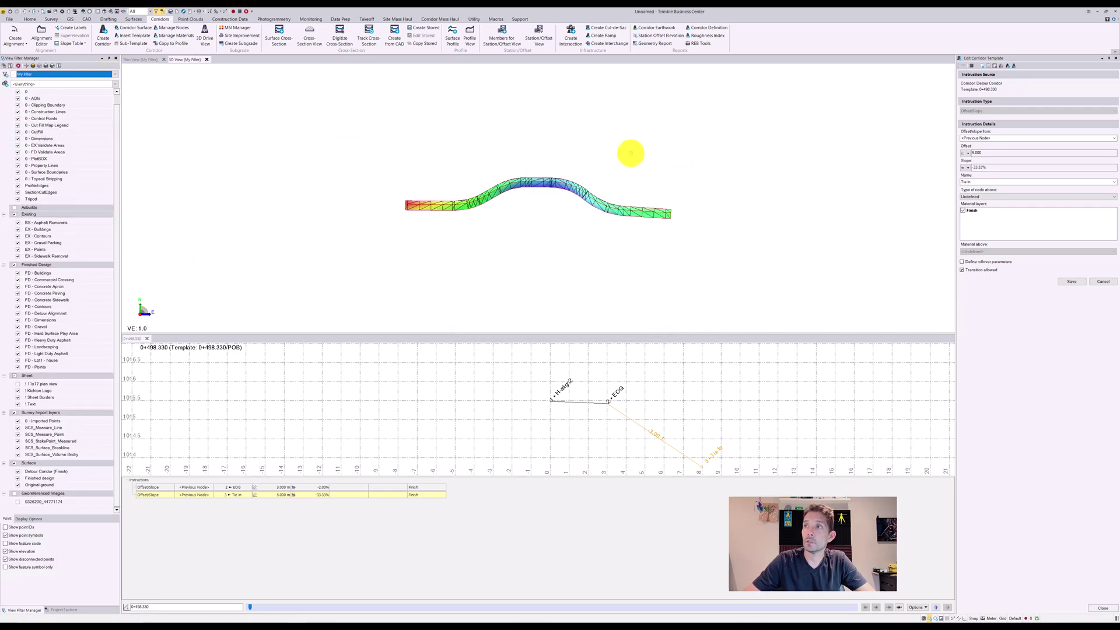
mouse_move(367, 220)
middle_down()
mouse_move(433, 220)
mouse_move(475, 163)
mouse_move(417, 218)
mouse_move(338, 208)
mouse_move(293, 222)
mouse_move(369, 225)
mouse_move(360, 225)
middle_up()
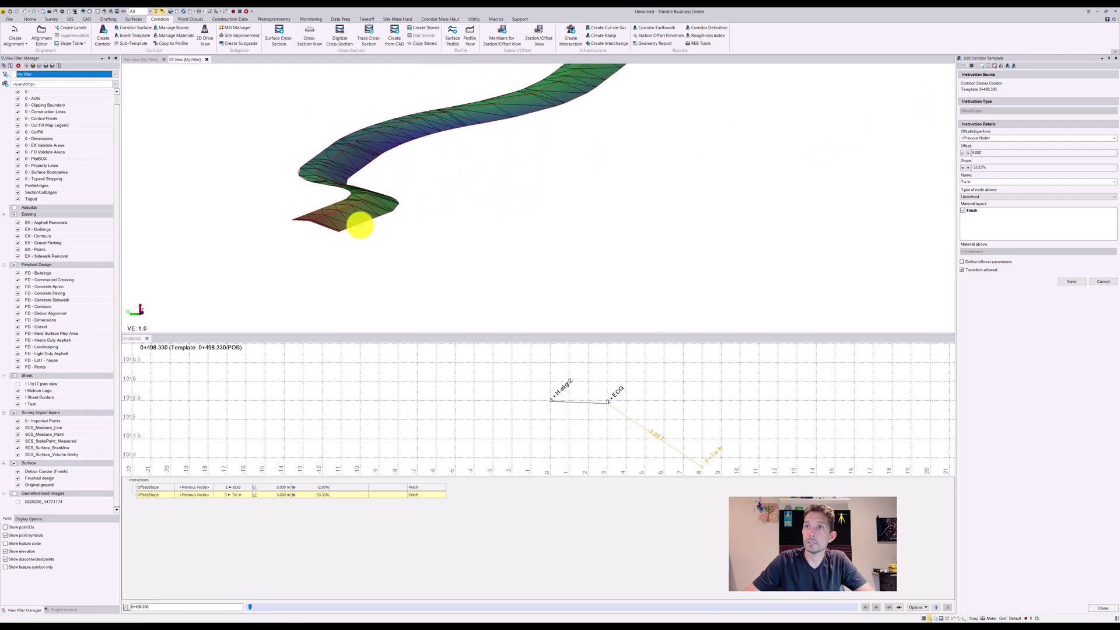
Step: Mirror the EOG and Tie In instructions to the opposite side of the centreline and inspect the full corridor in 3D
click(1000, 65)
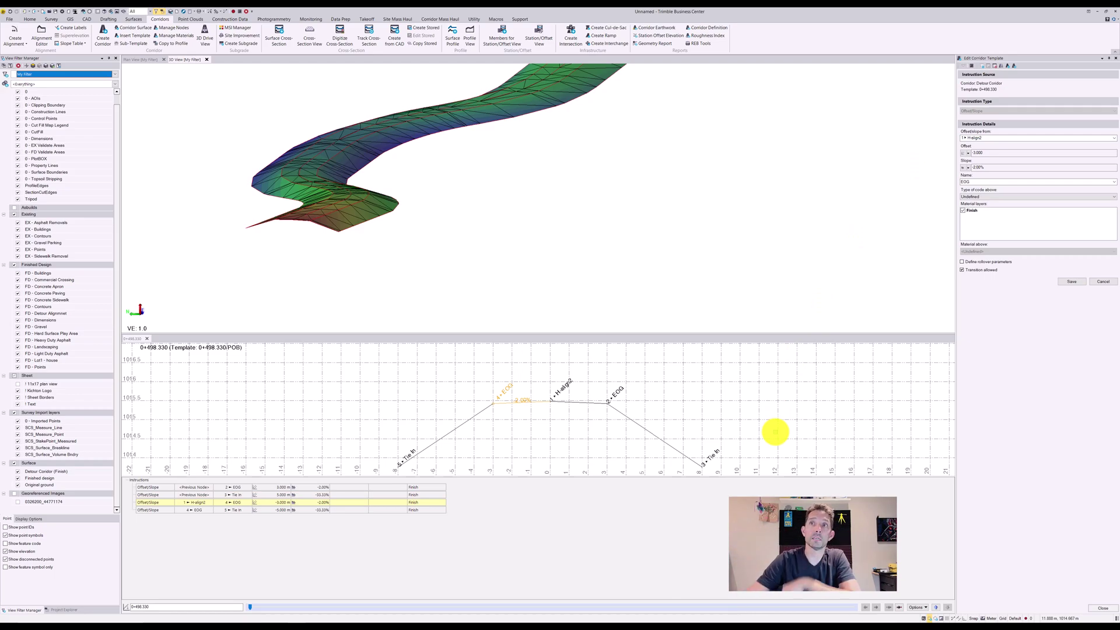
drag(422, 198, 298, 251)
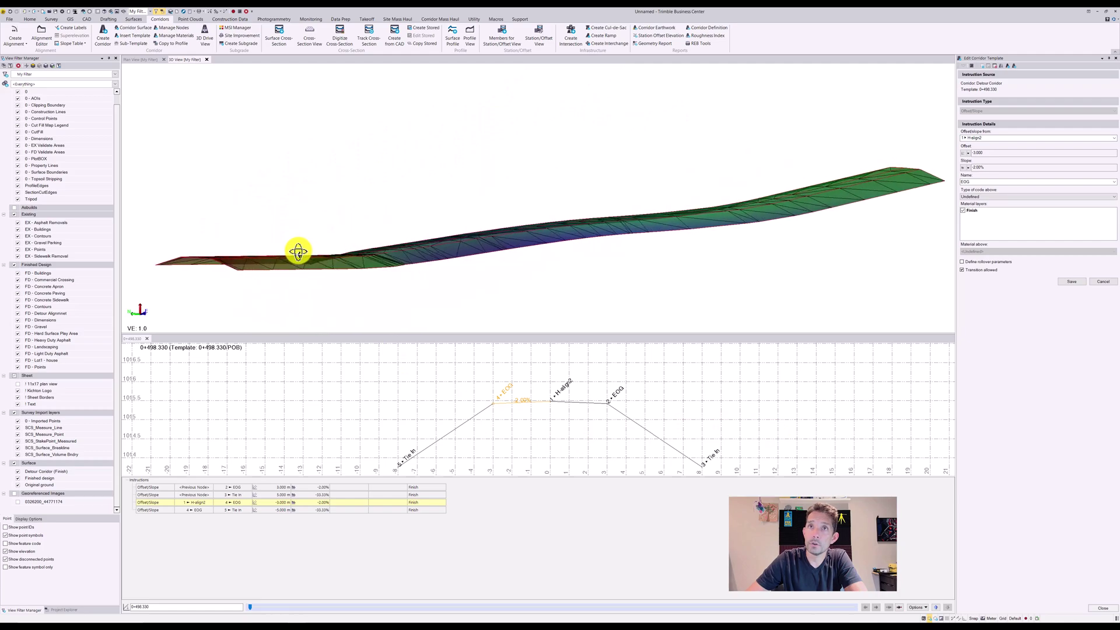
Step: Expand the Detour Corridor's contents in the project tree and close the template editor to view the corridor alone
click(62, 609)
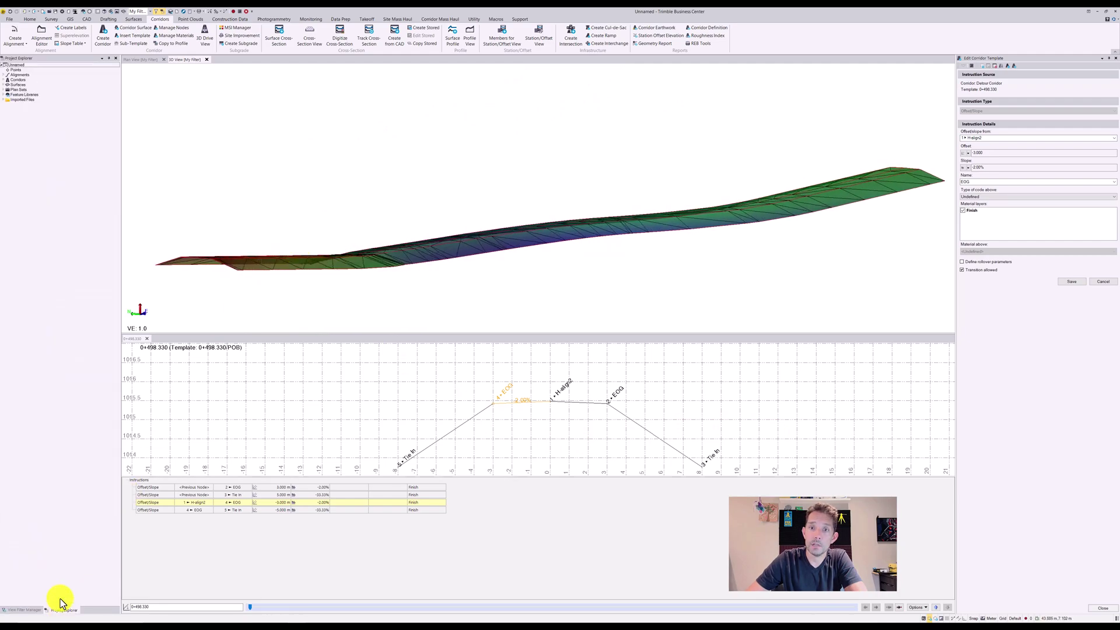
click(5, 80)
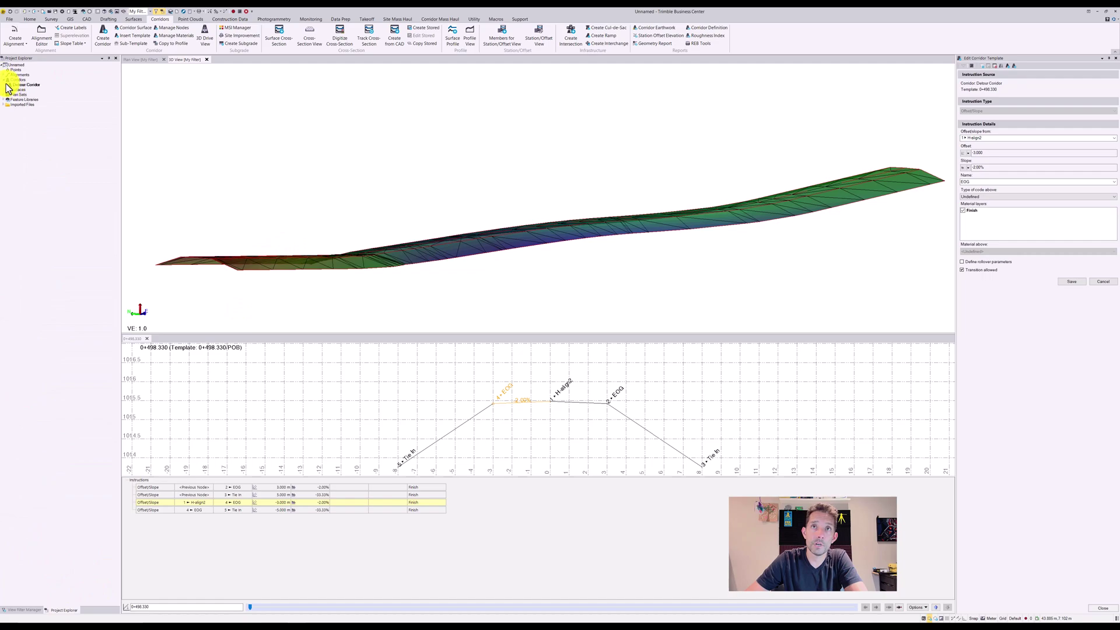
click(8, 85)
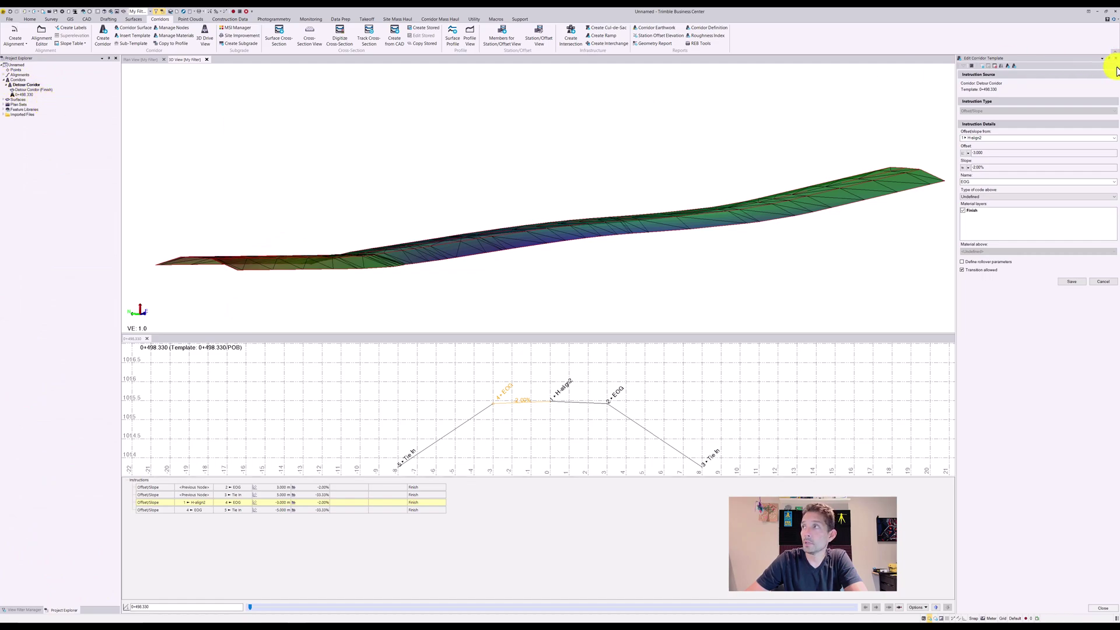
click(1115, 59)
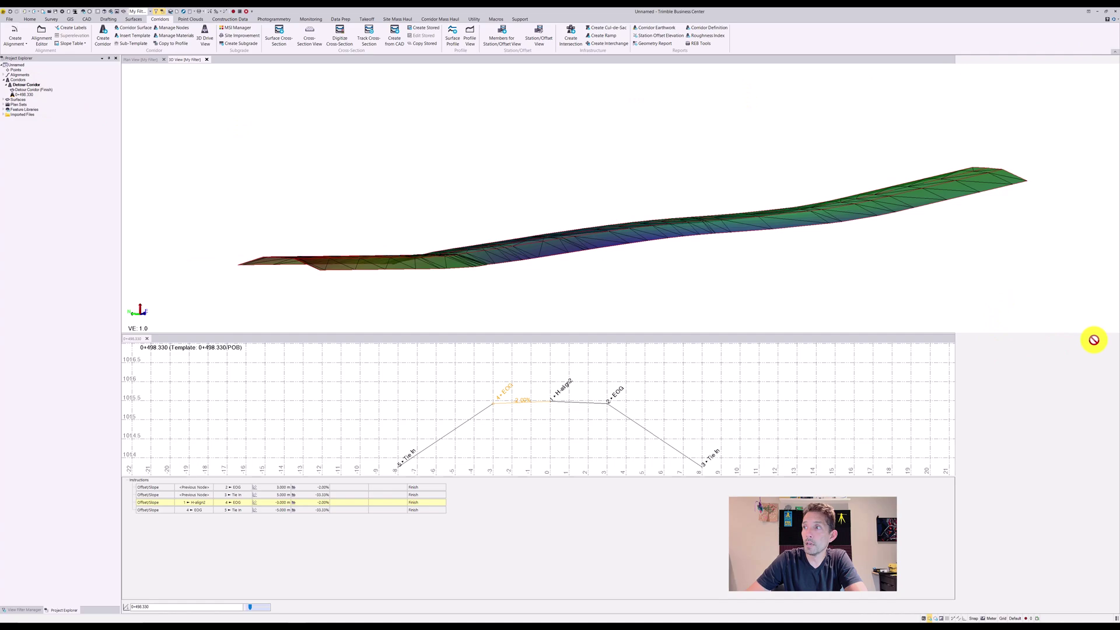
mouse_move(641, 228)
mouse_down()
mouse_move(543, 255)
mouse_move(556, 286)
mouse_move(592, 267)
mouse_up()
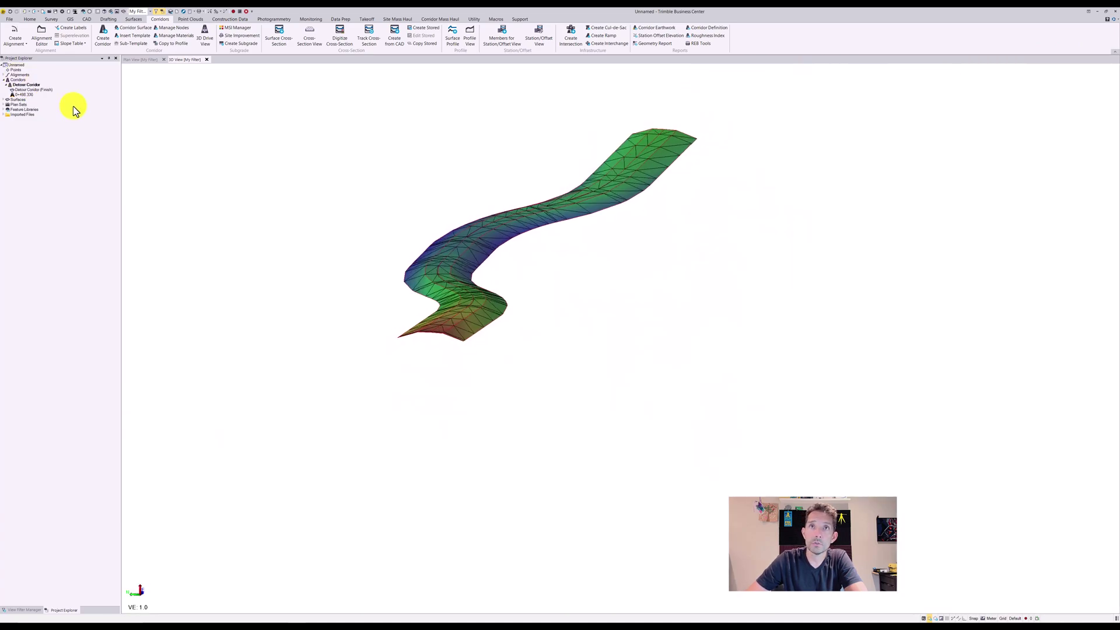
Step: Reopen the Detour Corridor's 0+498.330 template for editing and show its whole cross-section
click(25, 95)
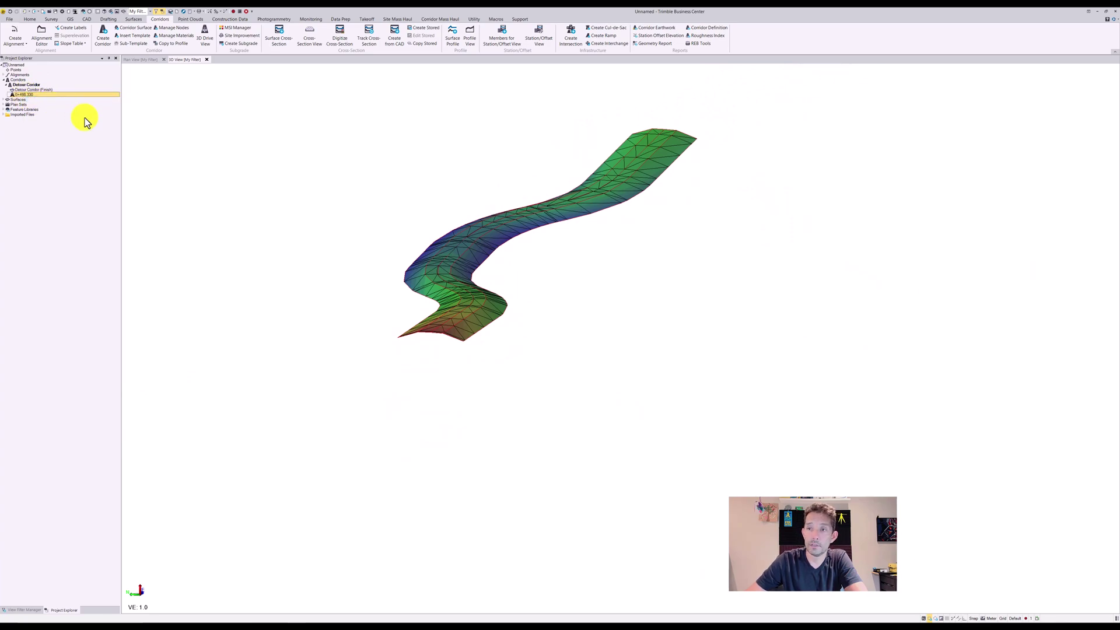
key(ctrl+q)
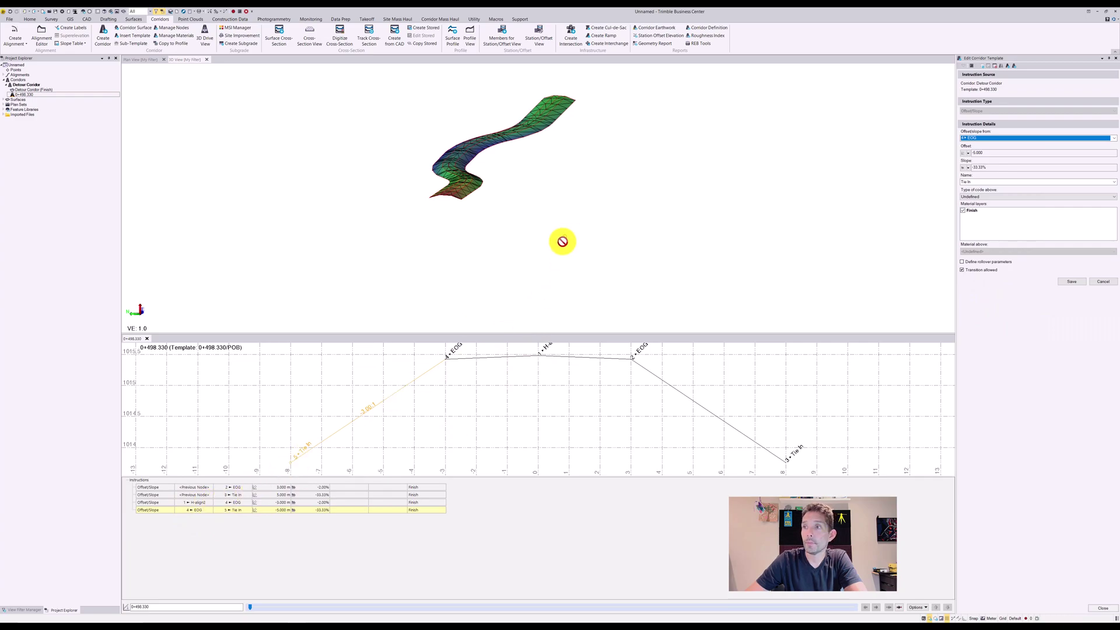
scroll(558, 278, down, 1)
scroll(561, 392, down, 2)
scroll(562, 393, down, 3)
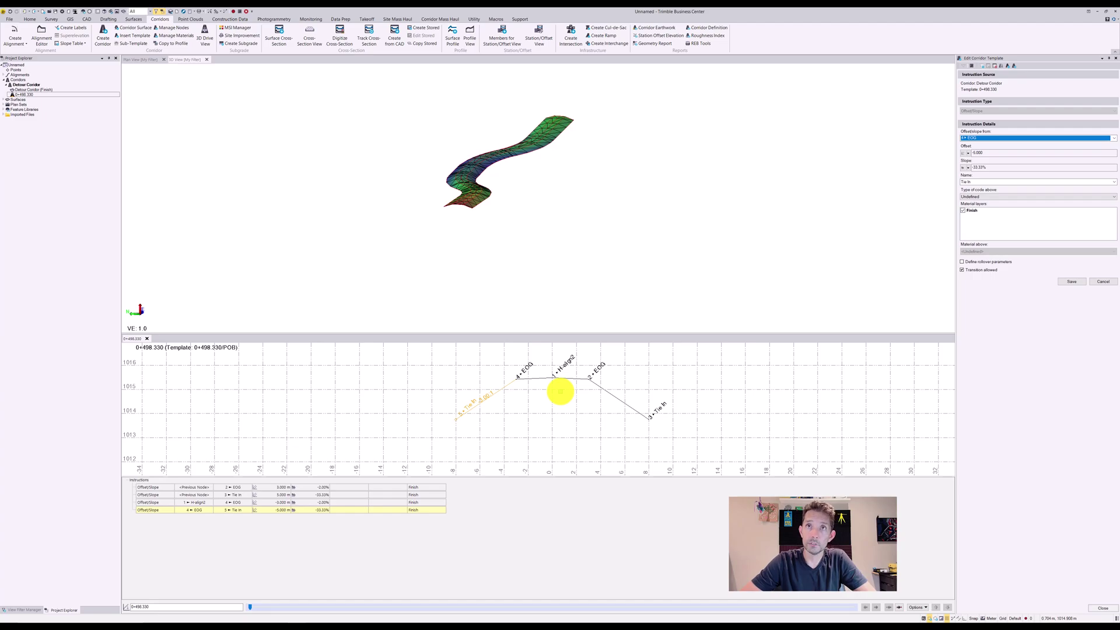
Step: Locate the Finished design surface in the project tree and toggle the Detour Corridor (Finish) surface's visibility in My Filter
click(4, 100)
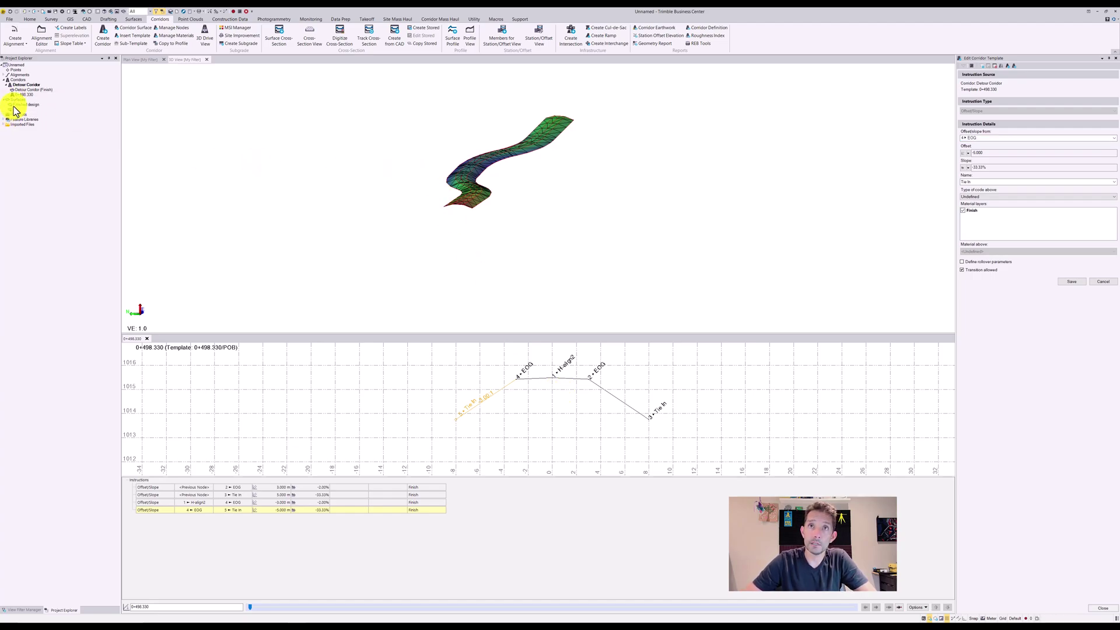
click(14, 106)
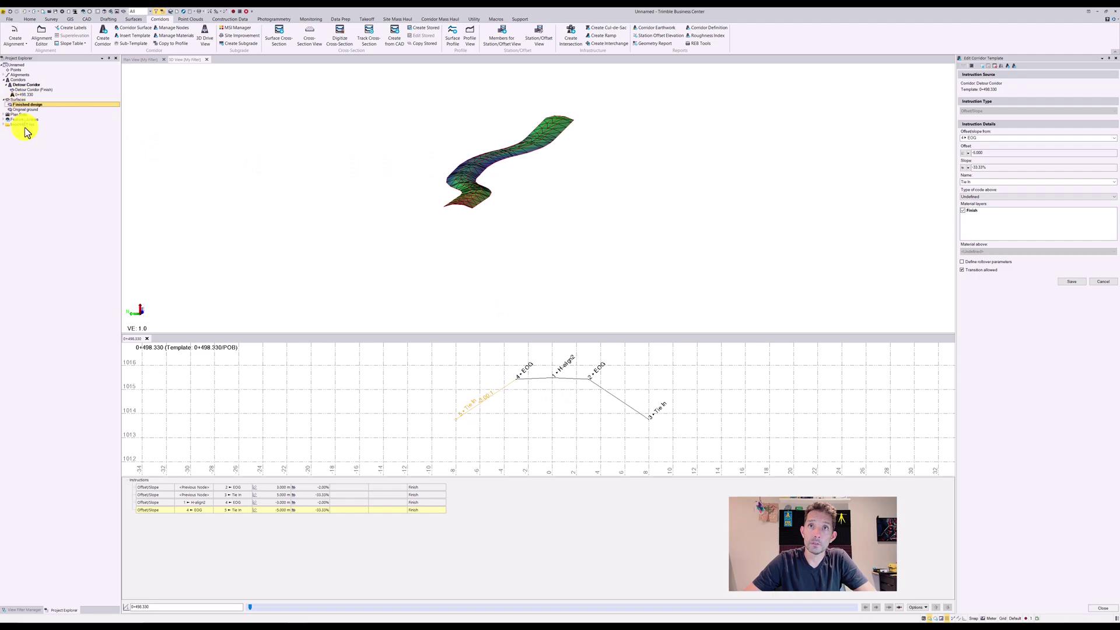
click(26, 611)
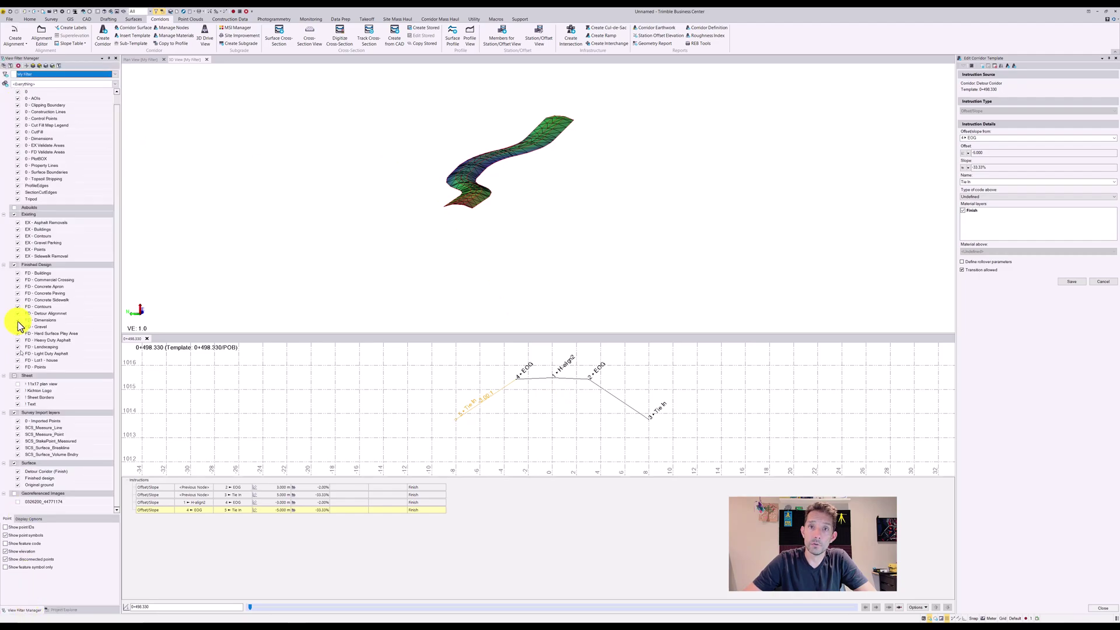
click(19, 472)
click(18, 472)
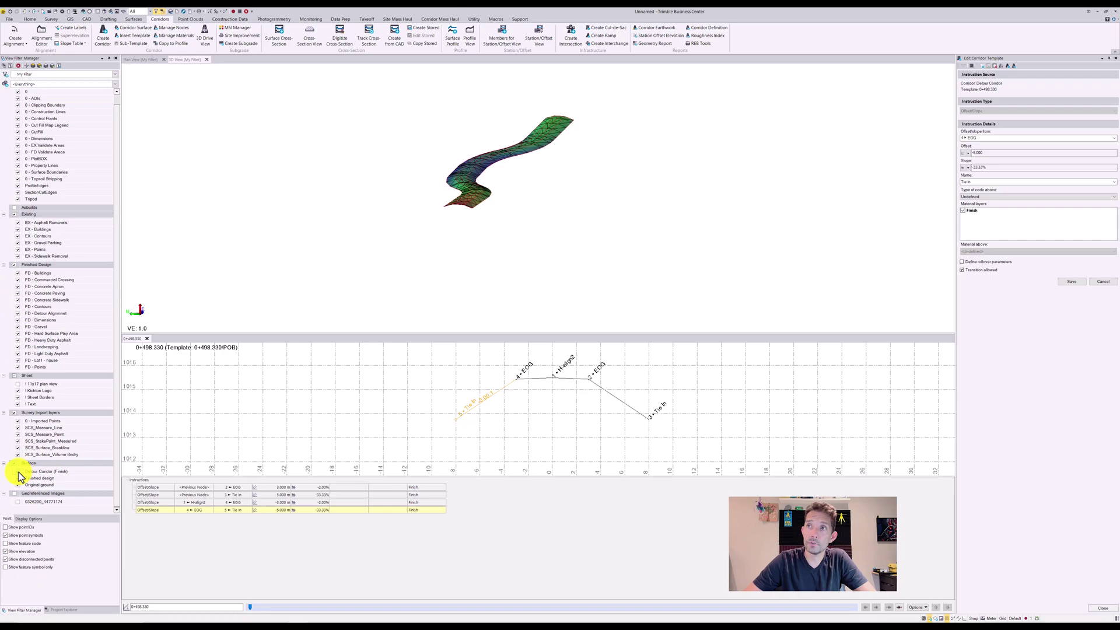
click(18, 472)
click(18, 471)
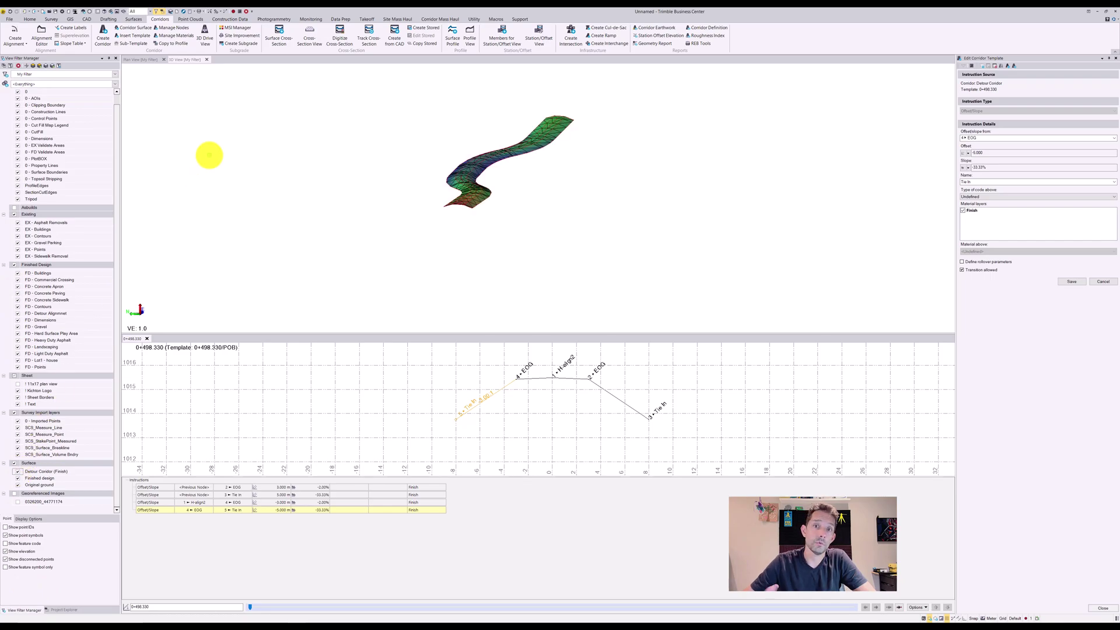